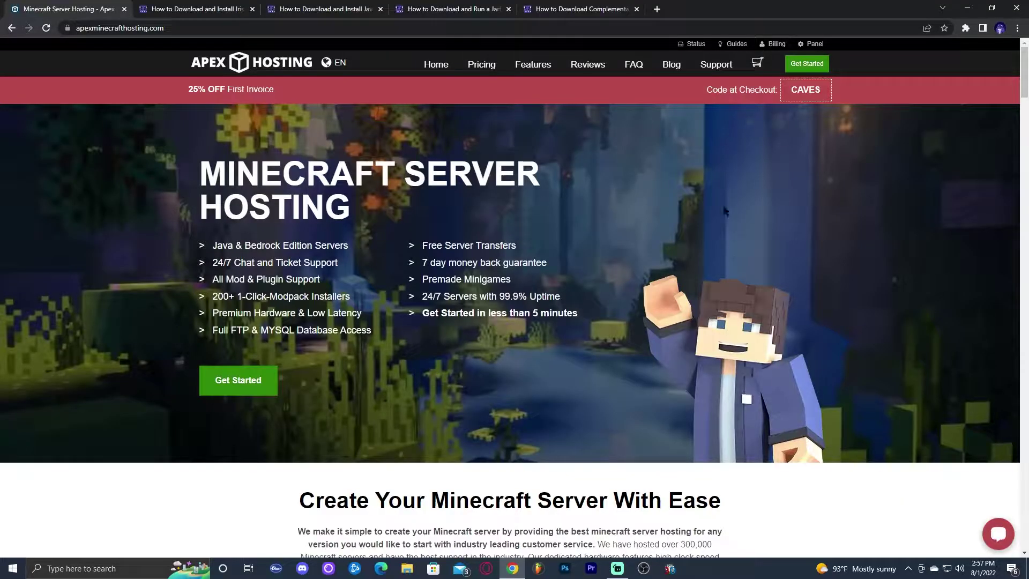
# Scroll through the Apex Hosting page, then close its tab
pyautogui.scroll(-8, 714, 217)
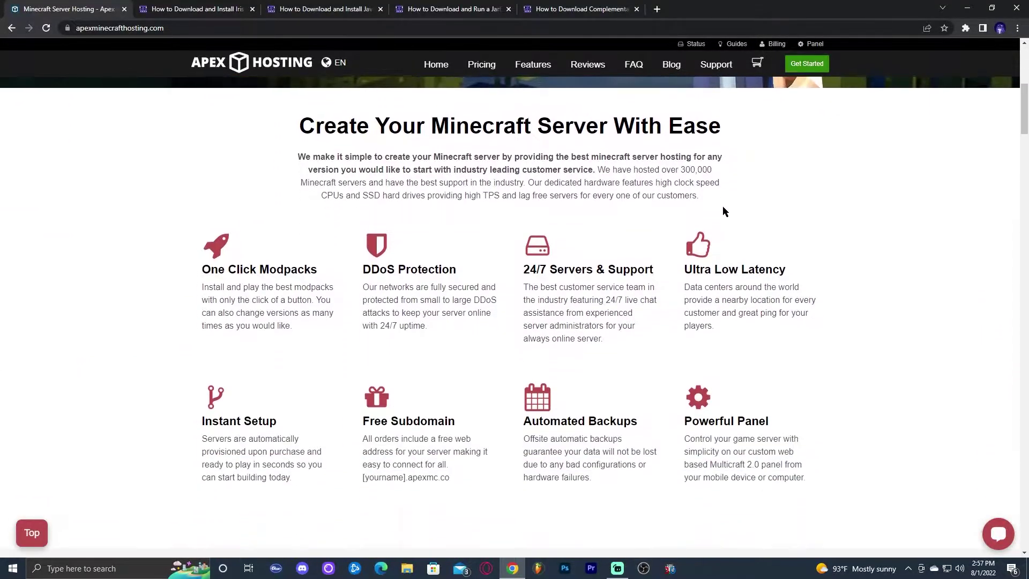
pyautogui.scroll(5, 738, 222)
pyautogui.scroll(3, 750, 227)
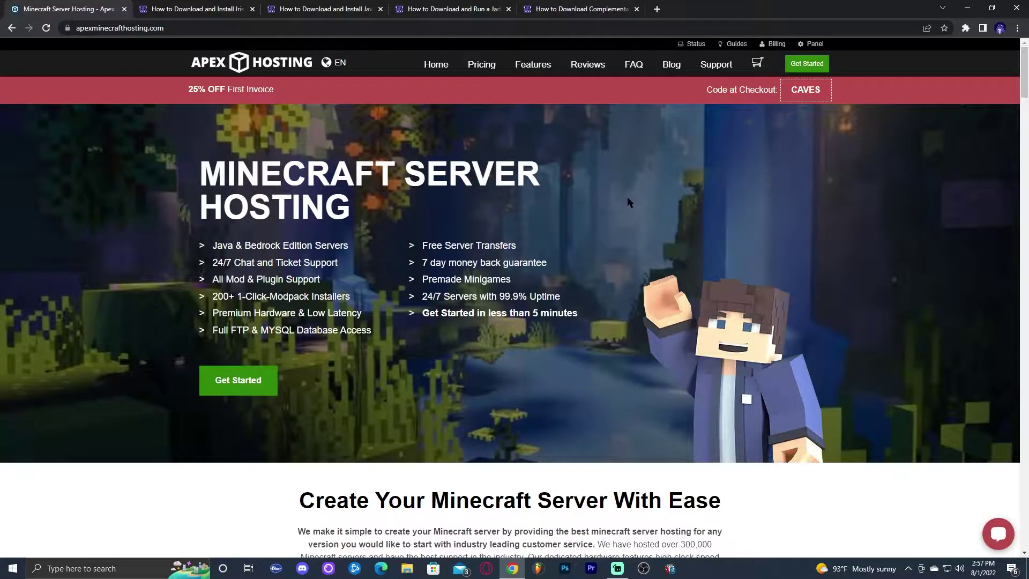
pyautogui.scroll(-1, 579, 224)
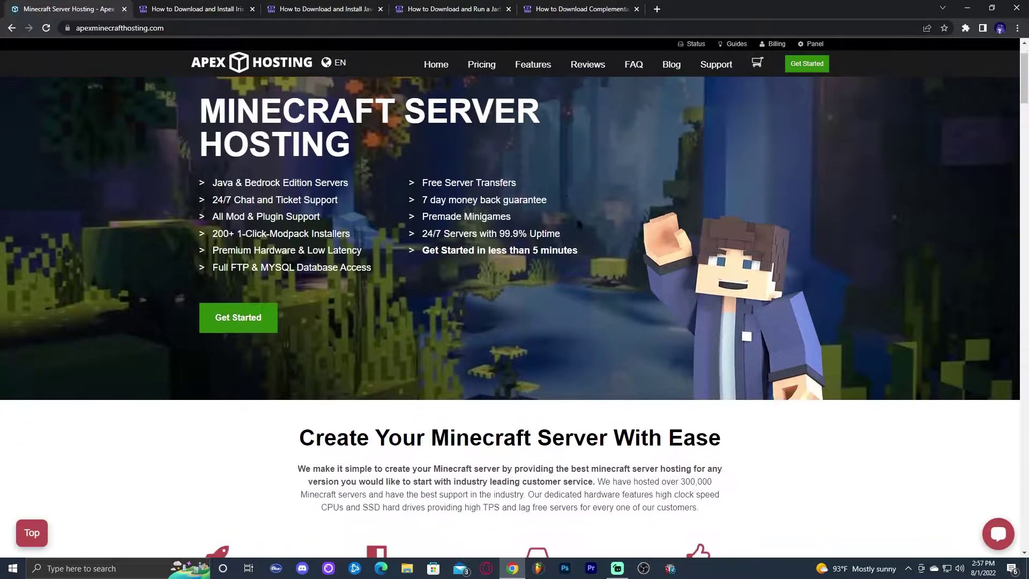
pyautogui.scroll(-3, 579, 224)
pyautogui.scroll(4, 617, 226)
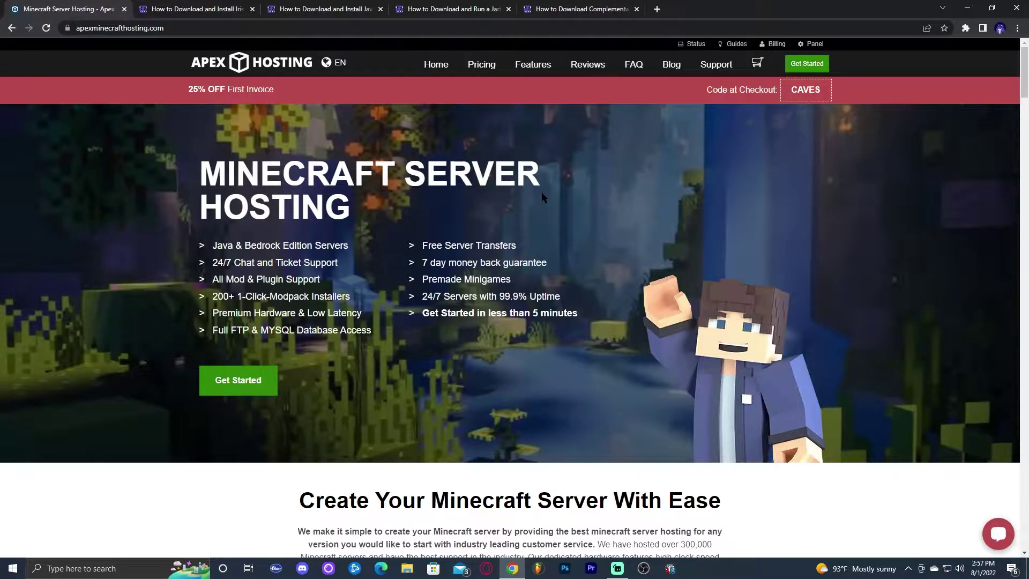
pyautogui.scroll(-2, 542, 195)
pyautogui.scroll(2, 542, 200)
pyautogui.scroll(-2, 532, 190)
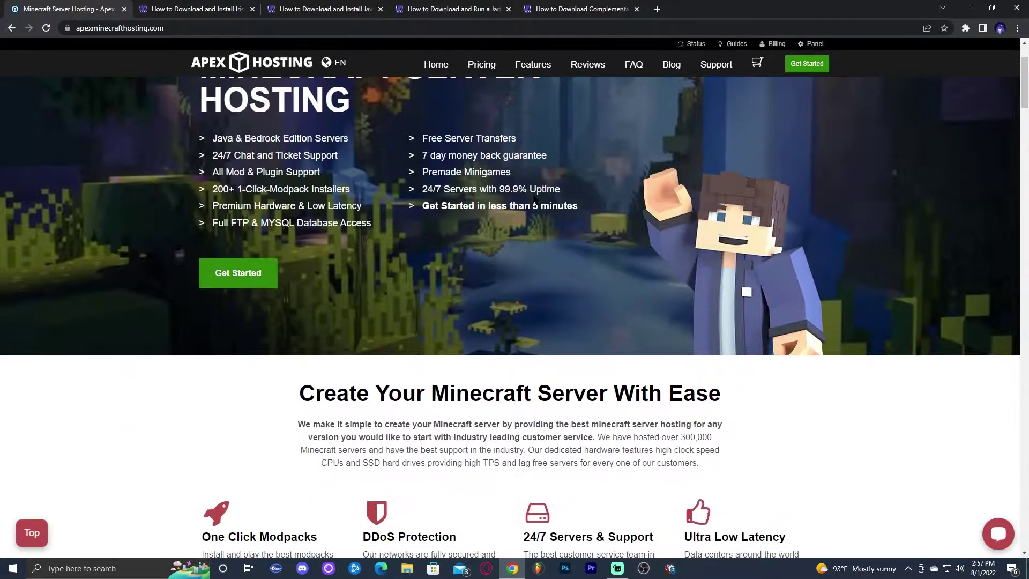
pyautogui.scroll(2, 533, 201)
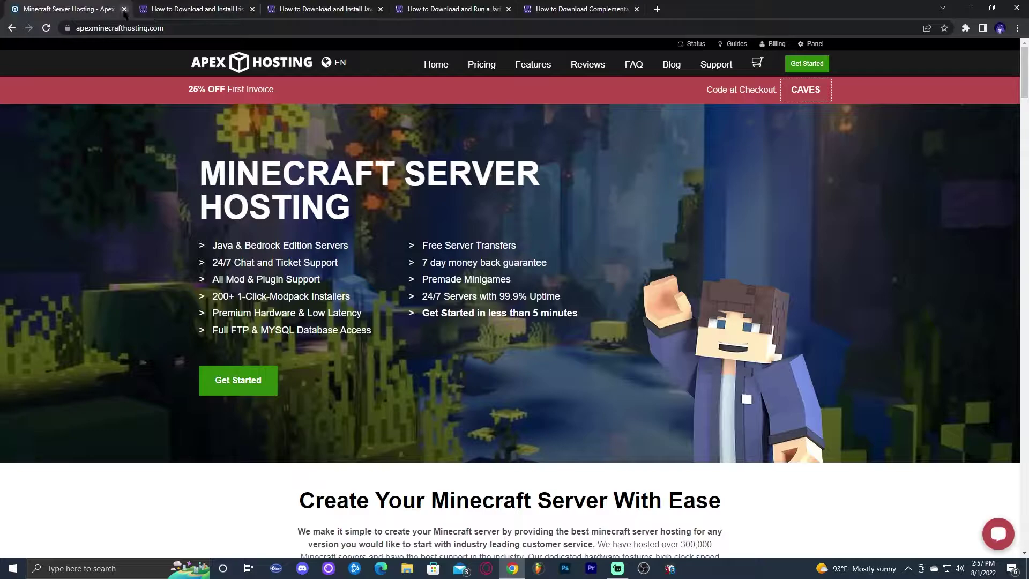
pyautogui.click(125, 9)
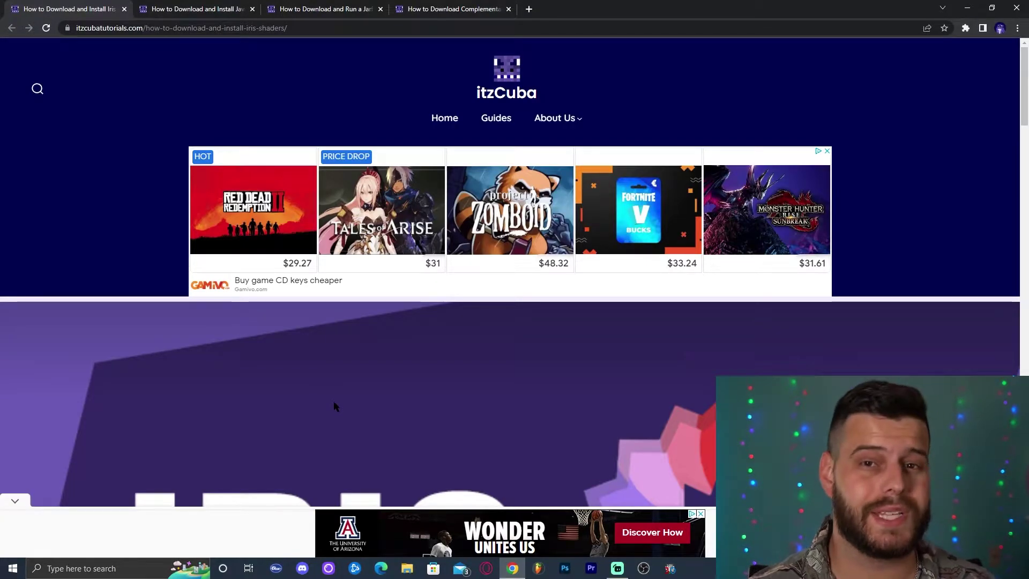
# Scroll through the itzCuba Iris Shaders guide and back to Step 1
pyautogui.scroll(-10, 334, 406)
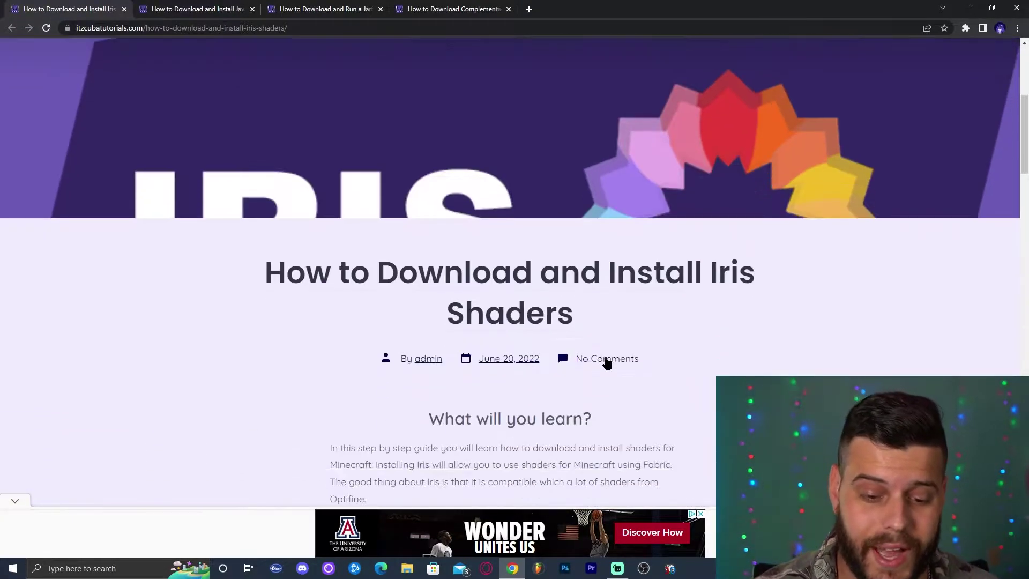
pyautogui.scroll(-9, 772, 220)
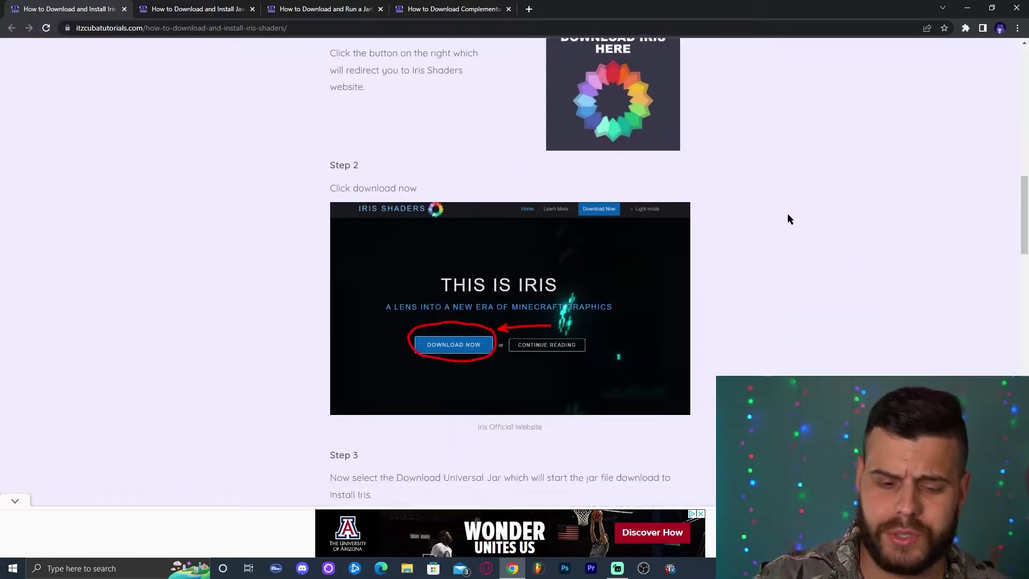
pyautogui.scroll(-6, 770, 163)
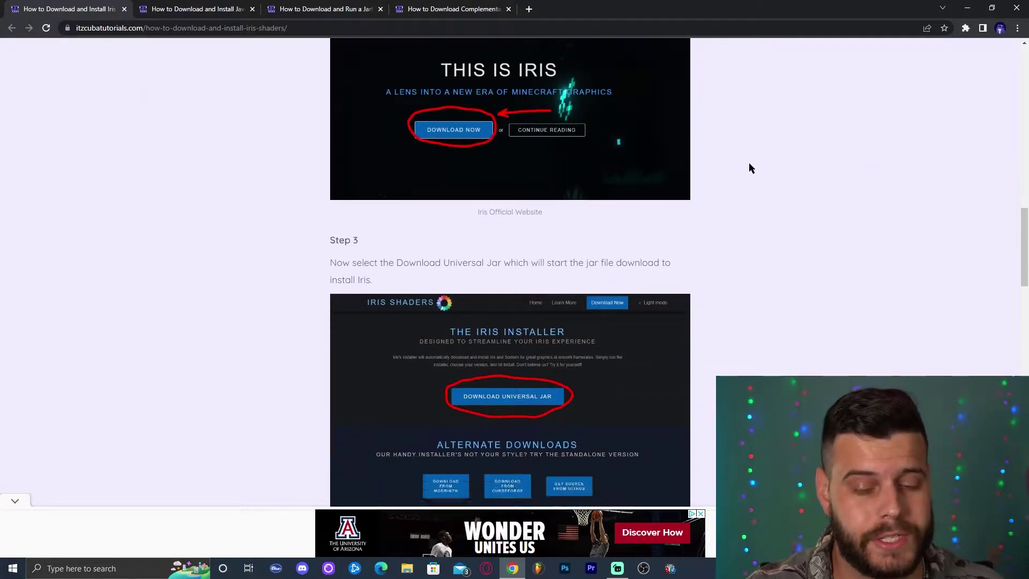
pyautogui.scroll(-4, 684, 246)
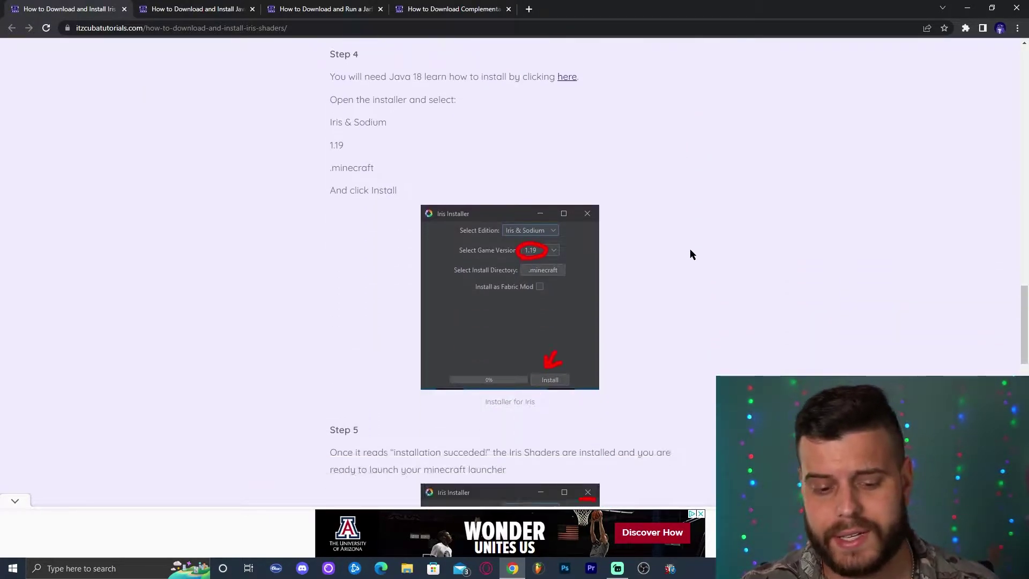
pyautogui.scroll(20, 687, 248)
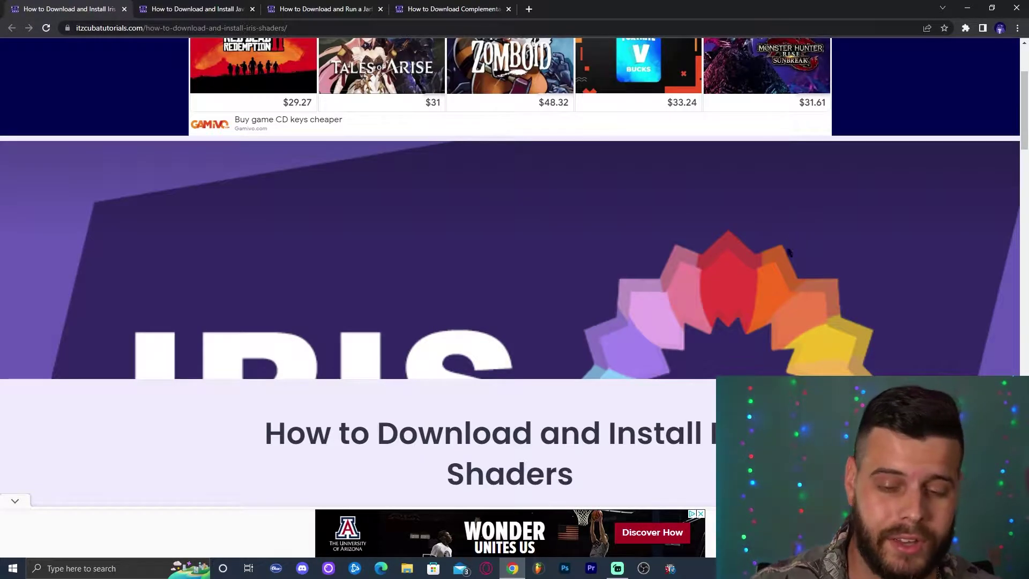
pyautogui.scroll(3, 820, 273)
pyautogui.scroll(-12, 865, 322)
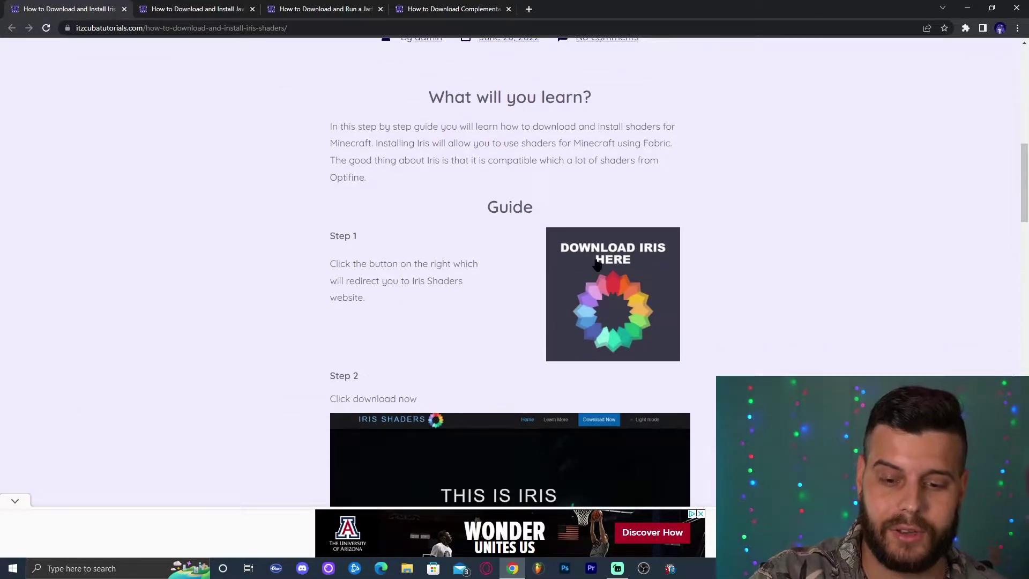
# From the guide's Iris link, save the Universal Jar as Iris-Installer-2.0.4 (8).jar in Downloads
pyautogui.click(649, 249)
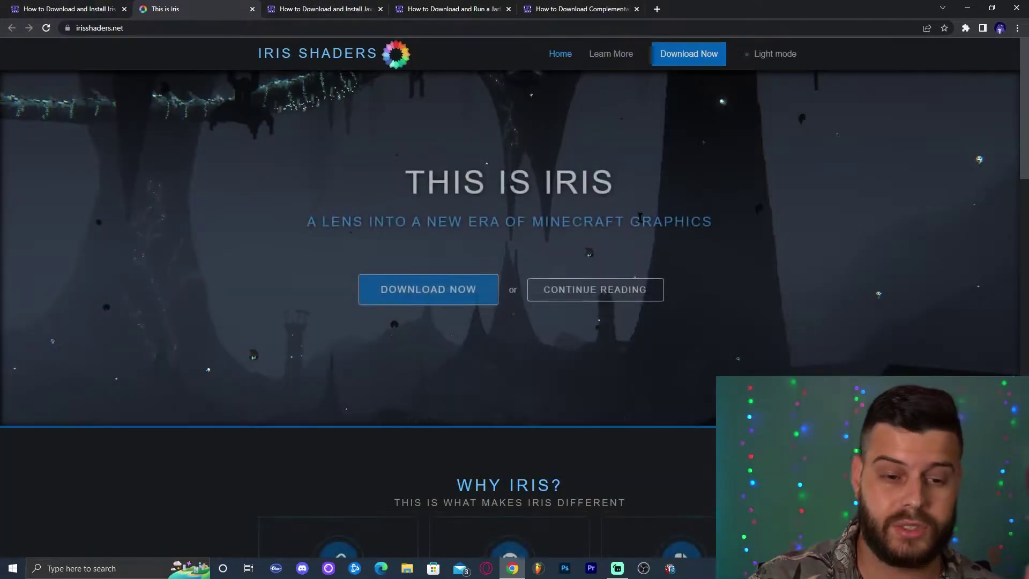
pyautogui.click(407, 302)
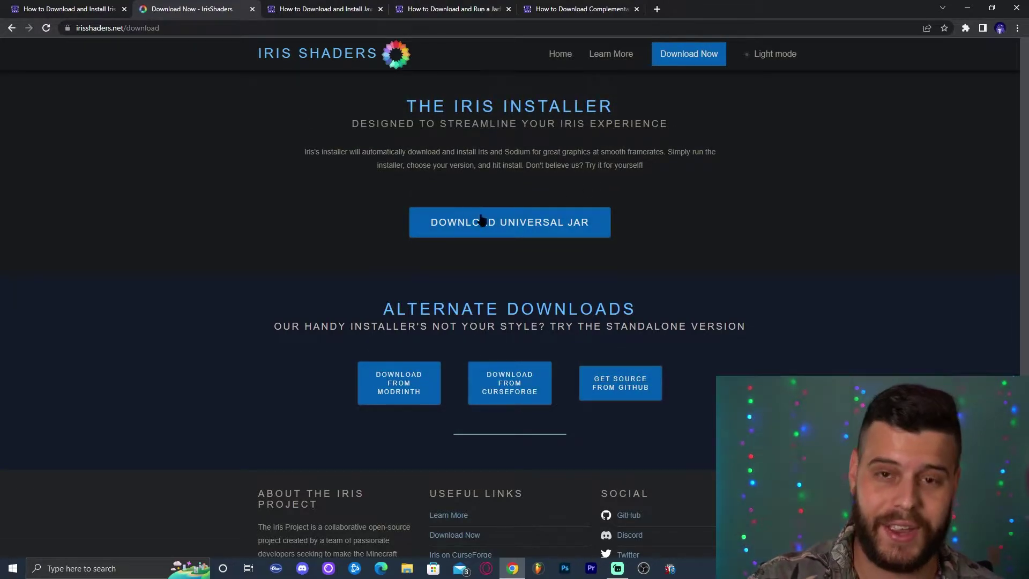
pyautogui.click(543, 222)
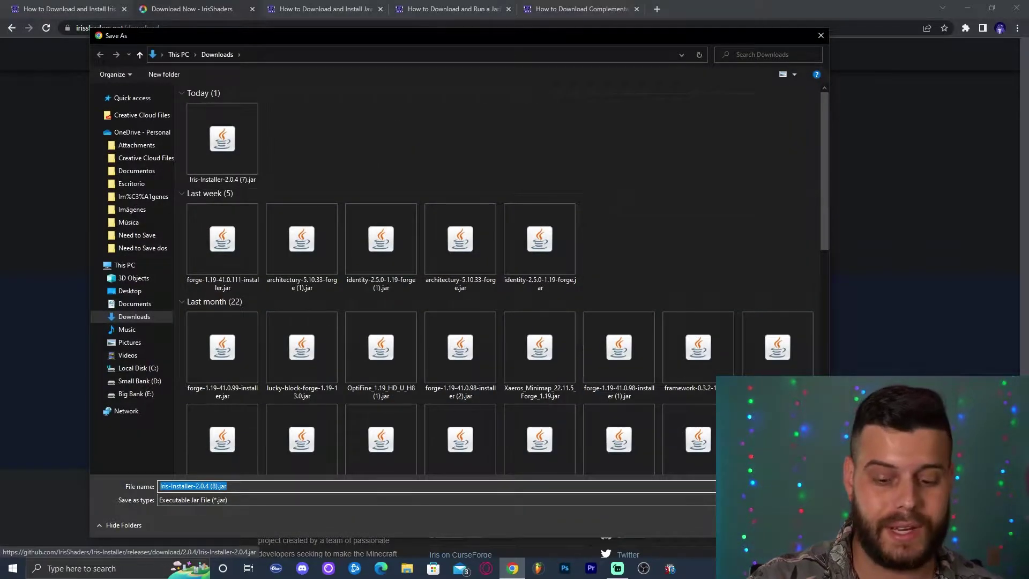
pyautogui.press('Return')
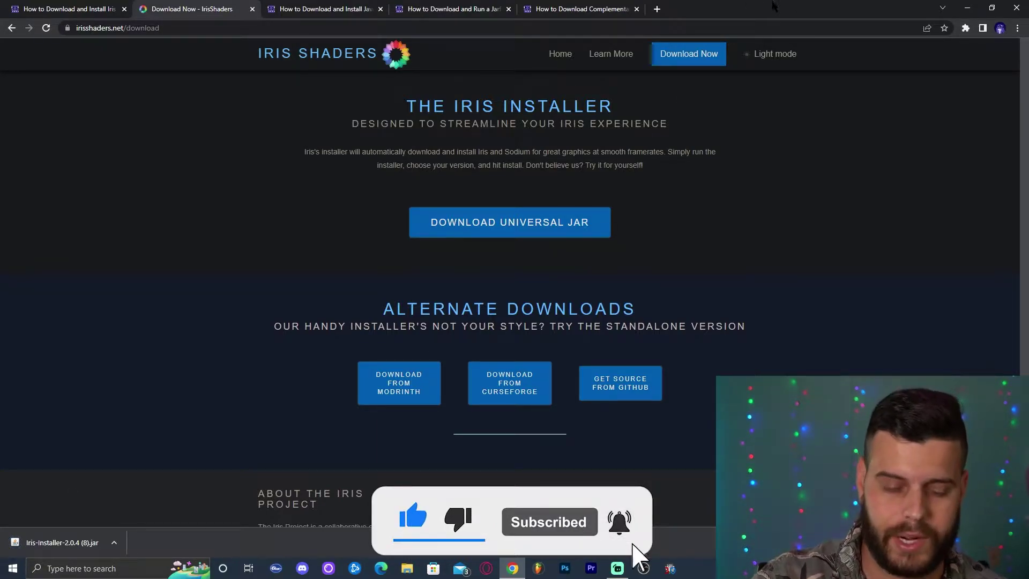
# Drag the Iris installer jar from the download bar to the desktop, refresh, and re-maximize Chrome
pyautogui.doubleClick(741, 4)
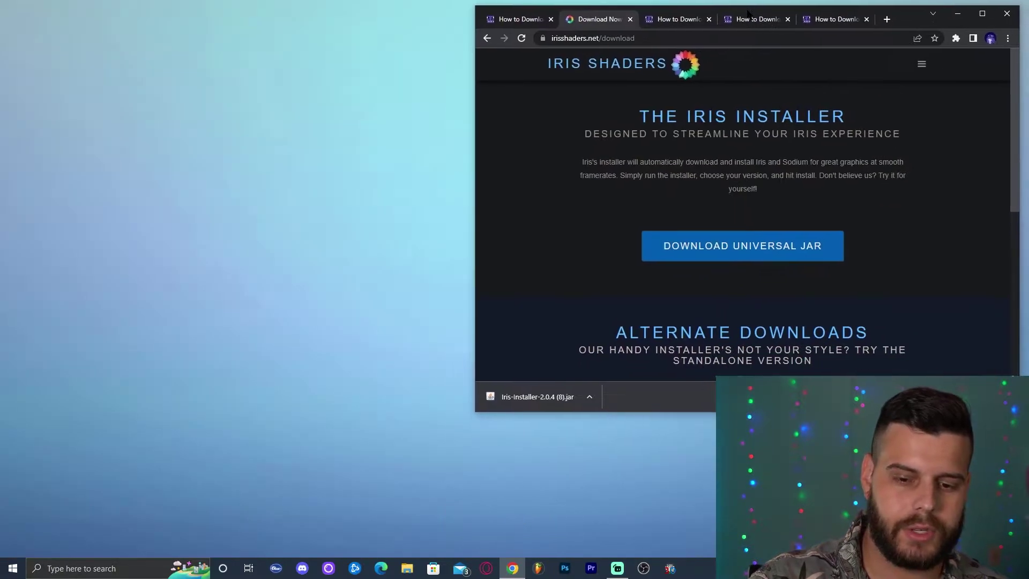
pyautogui.moveTo(513, 397); pyautogui.dragTo(306, 221)
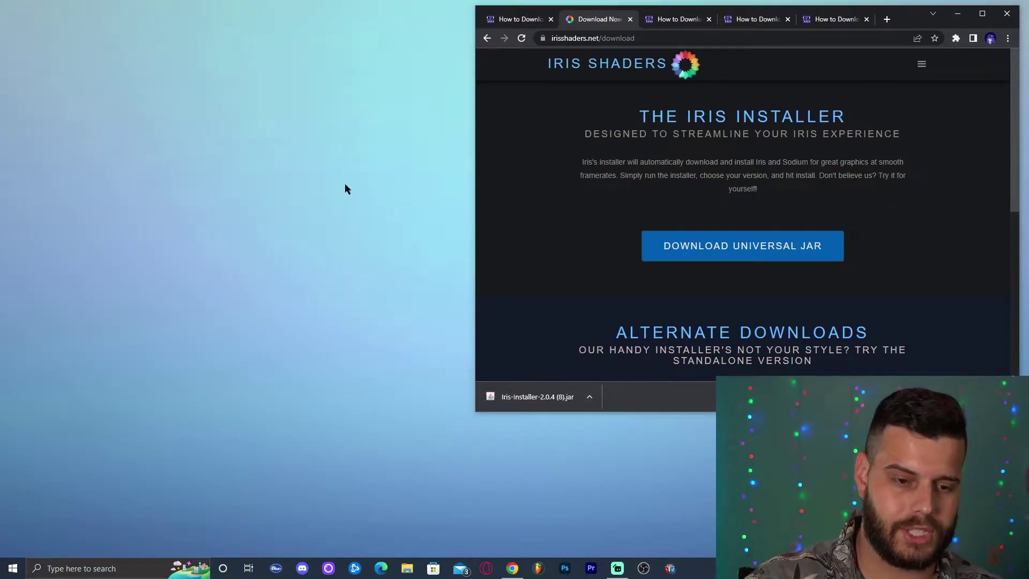
pyautogui.rightClick(347, 109)
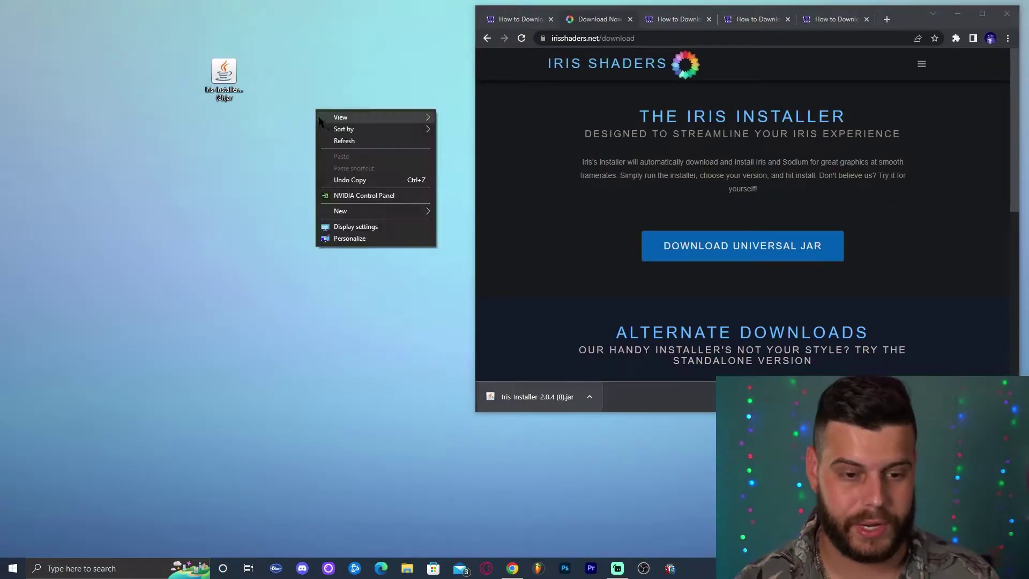
pyautogui.click(240, 74)
pyautogui.rightClick(288, 58)
pyautogui.click(300, 80)
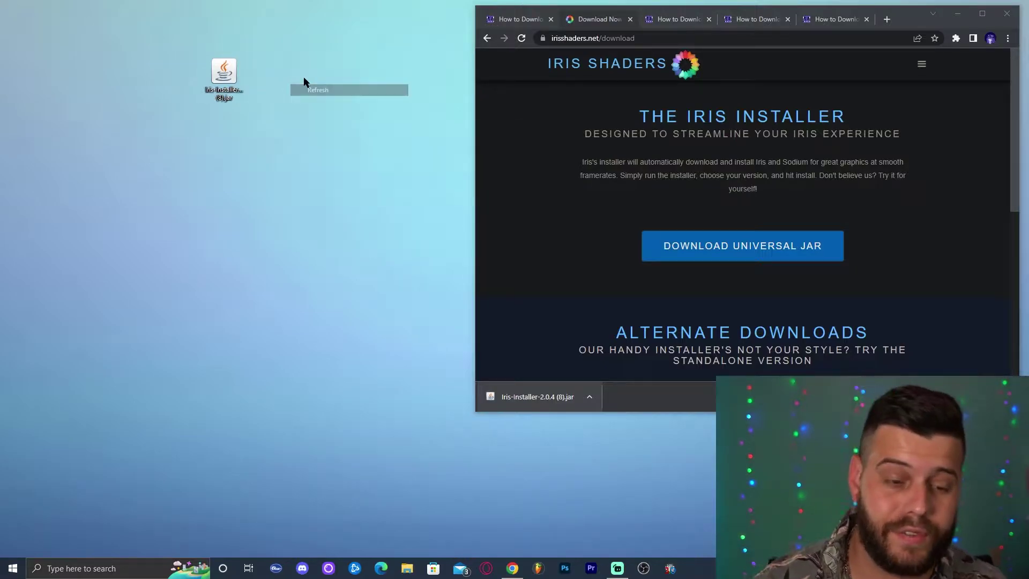
pyautogui.rightClick(316, 78)
pyautogui.click(328, 108)
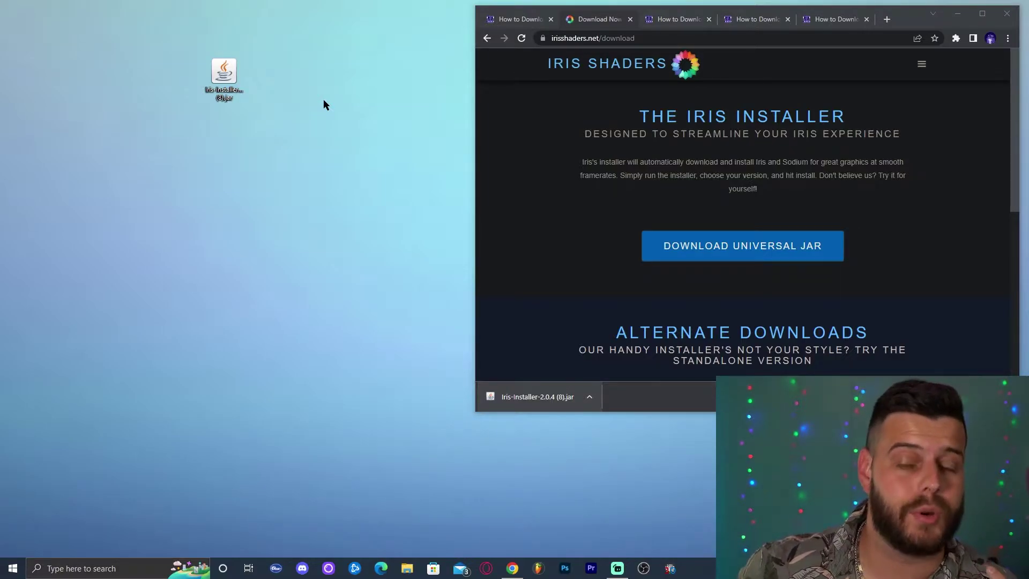
pyautogui.click(982, 13)
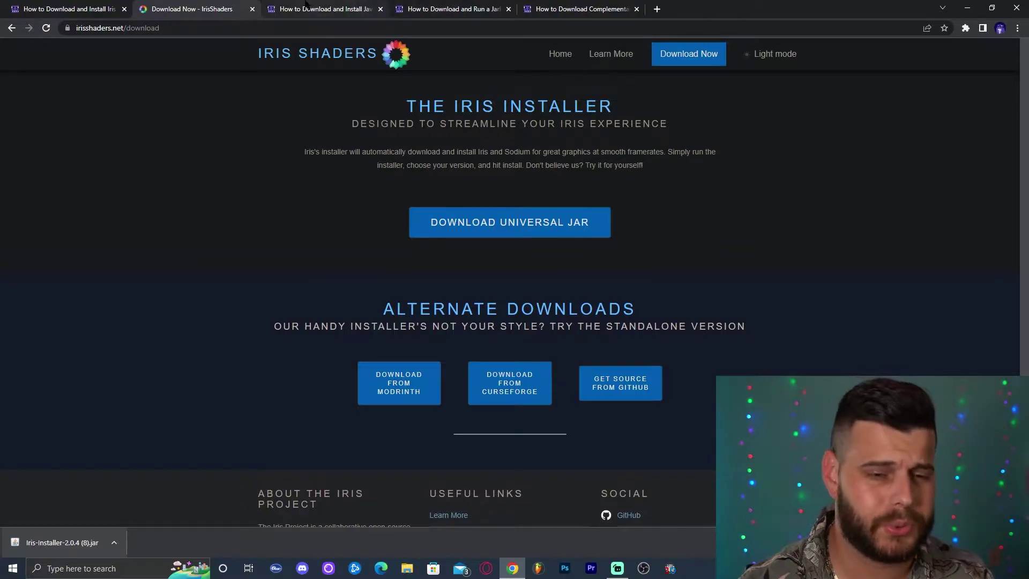
# Close both Iris tabs and follow the Java 18 guide's Download Java Here link to Oracle
pyautogui.click(253, 9)
pyautogui.click(125, 9)
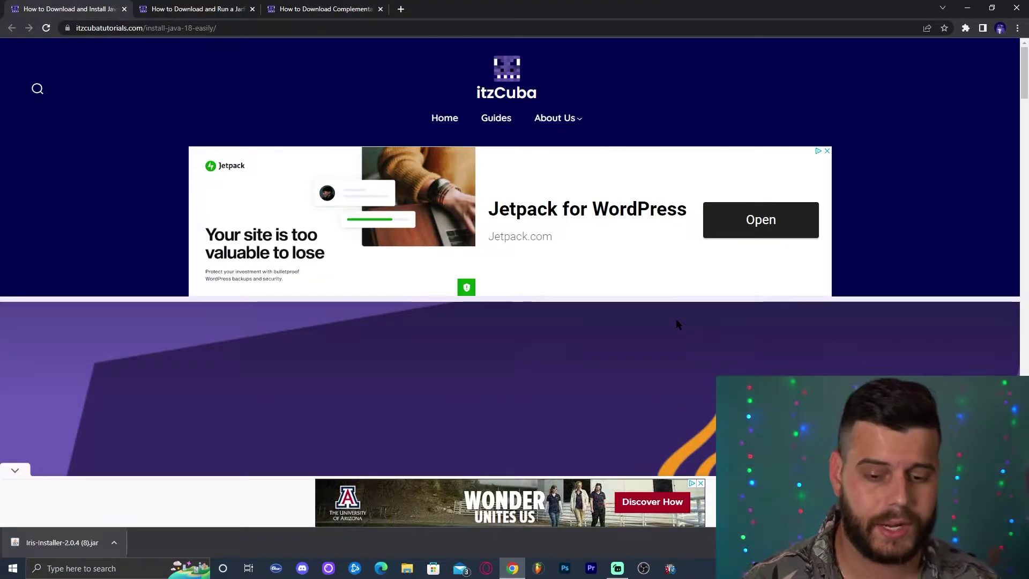
pyautogui.scroll(-8, 676, 318)
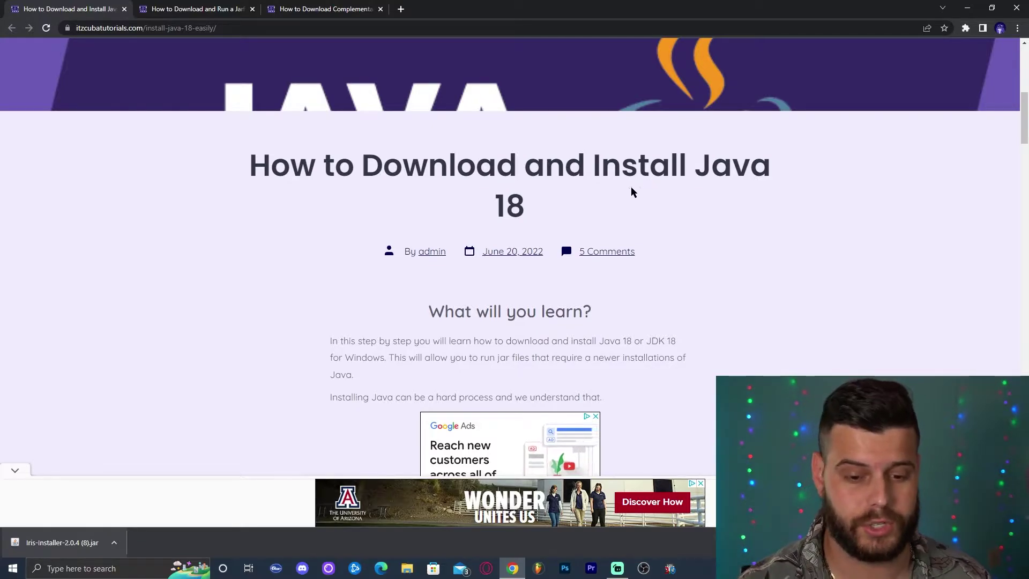
pyautogui.scroll(-2, 703, 176)
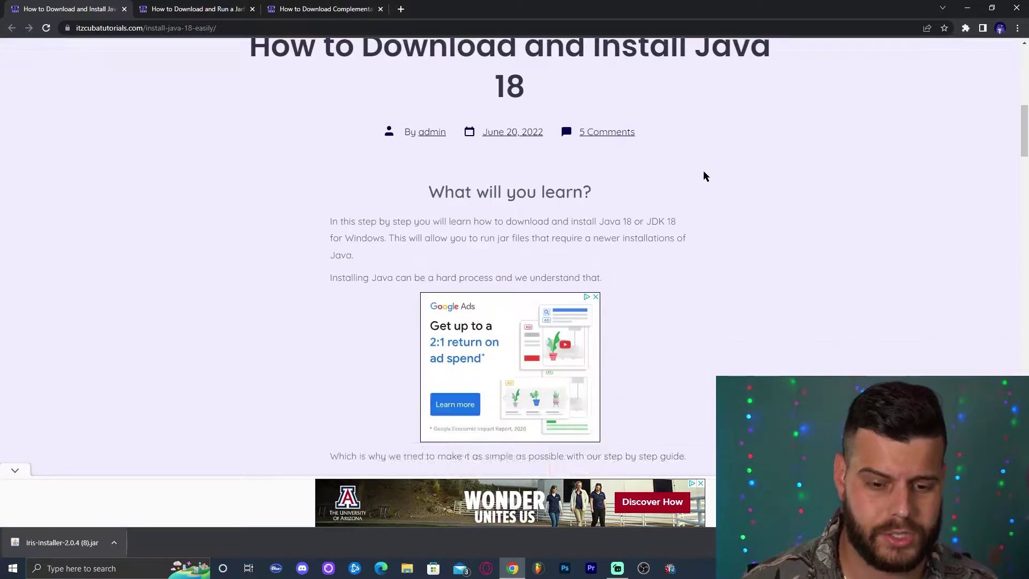
pyautogui.scroll(-6, 705, 176)
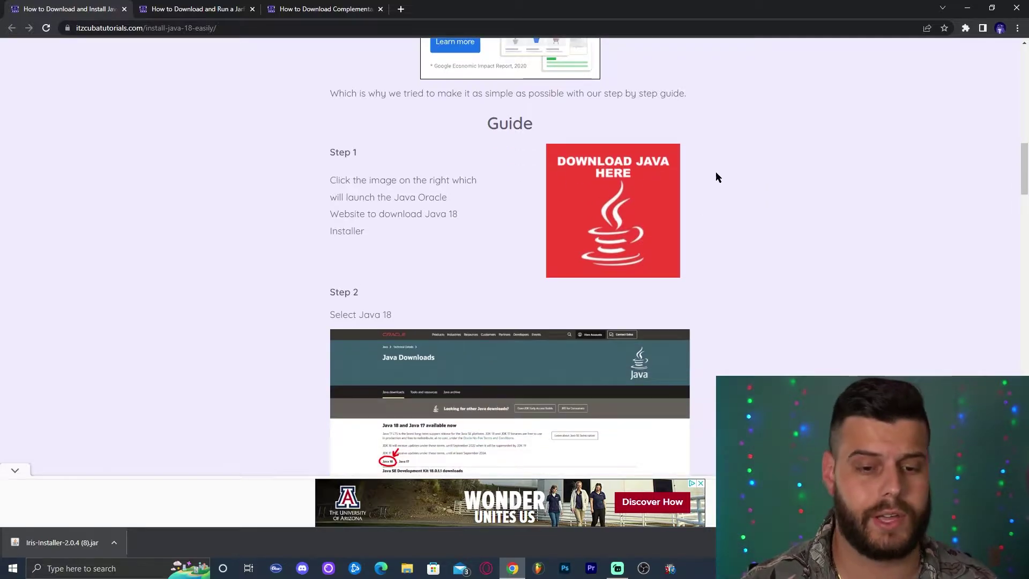
pyautogui.click(611, 185)
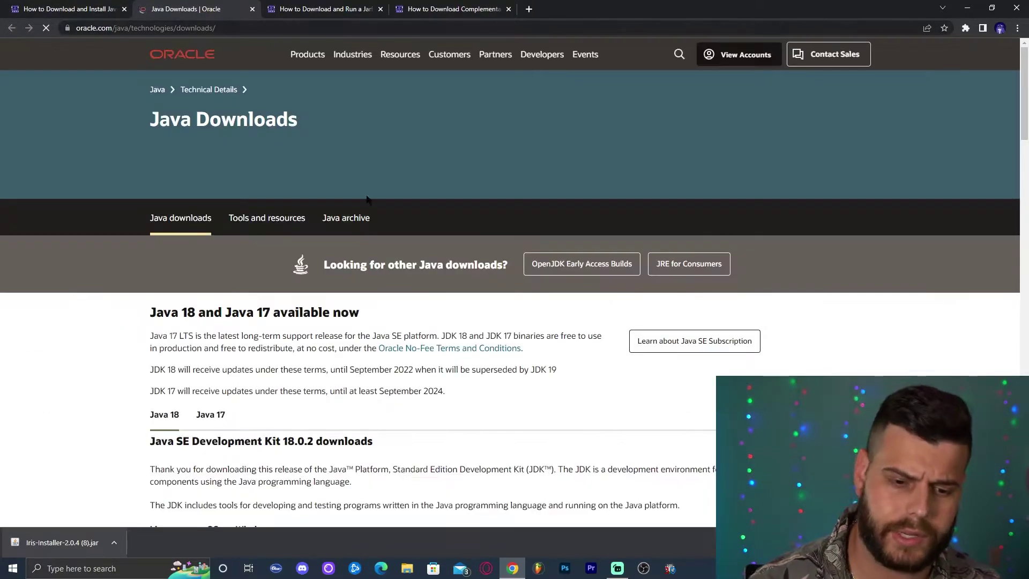
# From the Windows tab, save jdk-18_windows-x64_bin (33).exe to Downloads
pyautogui.scroll(-4, 269, 131)
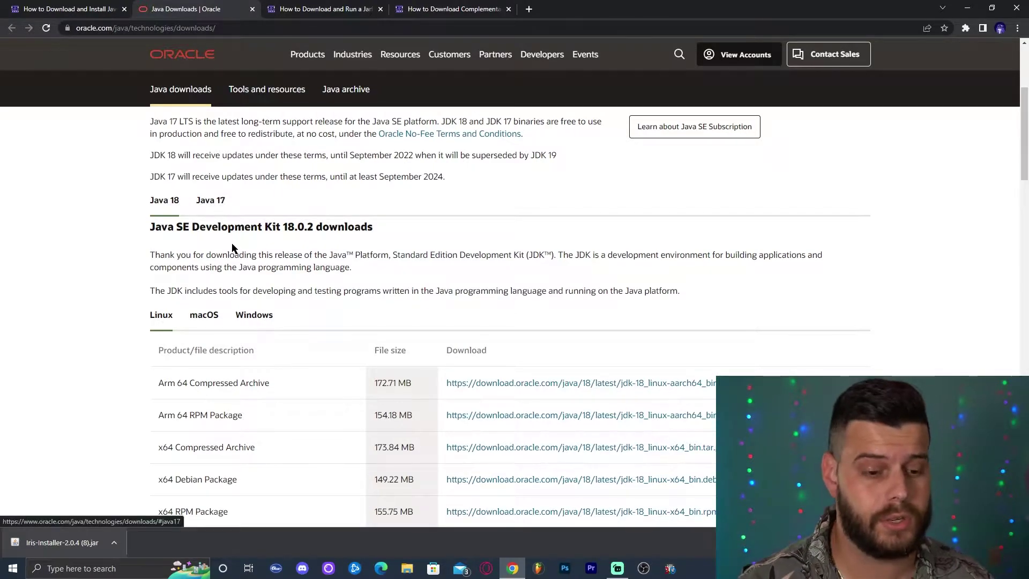
pyautogui.click(256, 317)
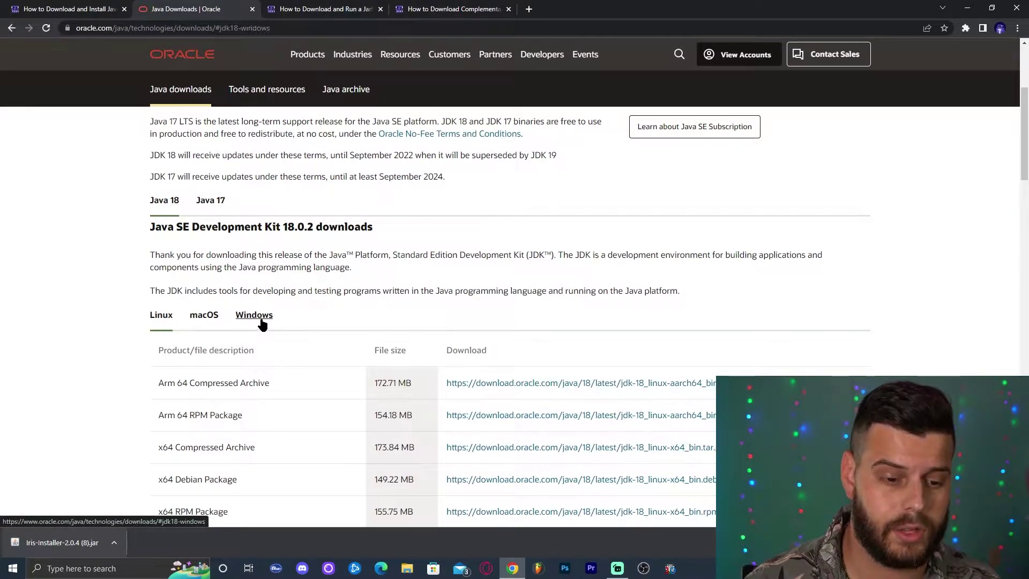
pyautogui.scroll(-3, 429, 252)
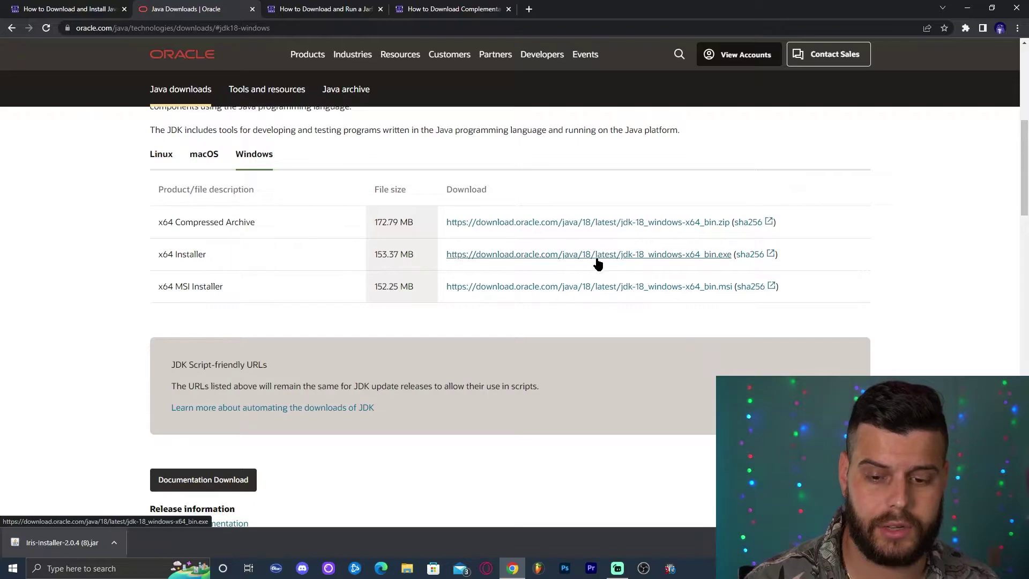
pyautogui.click(579, 262)
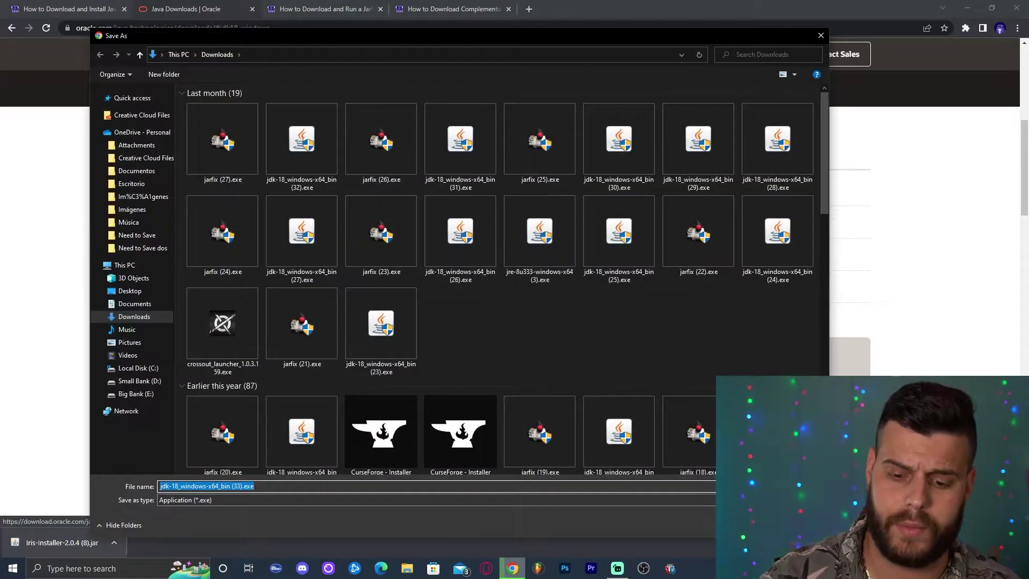
pyautogui.press('Return')
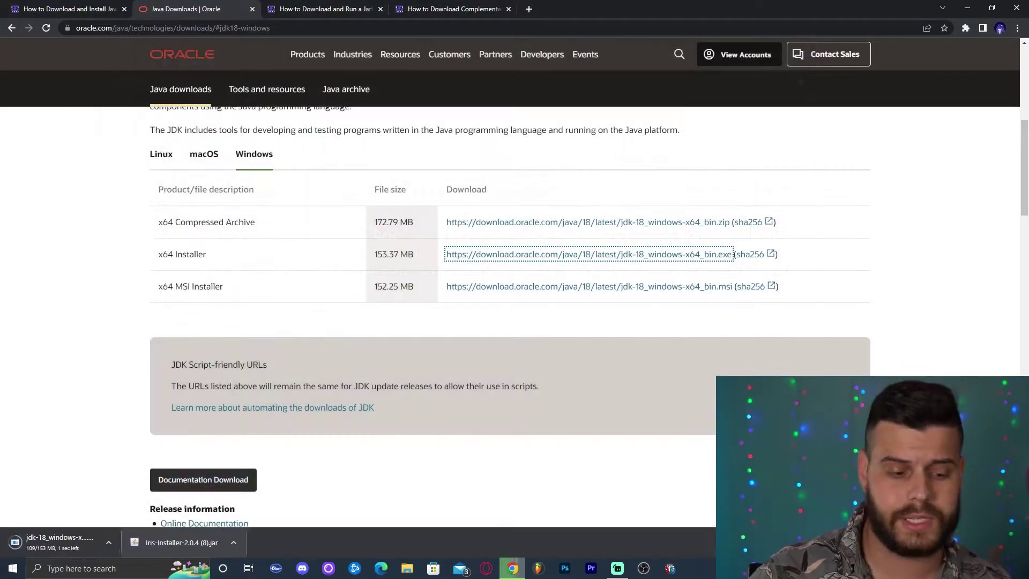
# Drag the downloaded JDK installer onto the desktop beside the Iris jar
pyautogui.doubleClick(647, 18)
pyautogui.moveTo(647, 18); pyautogui.dragTo(652, 19)
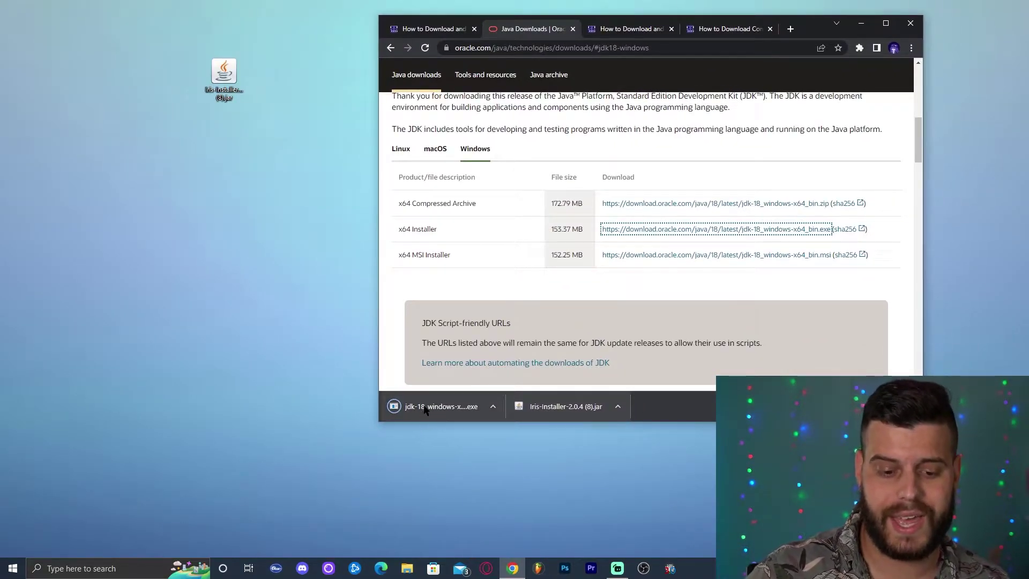
pyautogui.moveTo(424, 414); pyautogui.dragTo(215, 161)
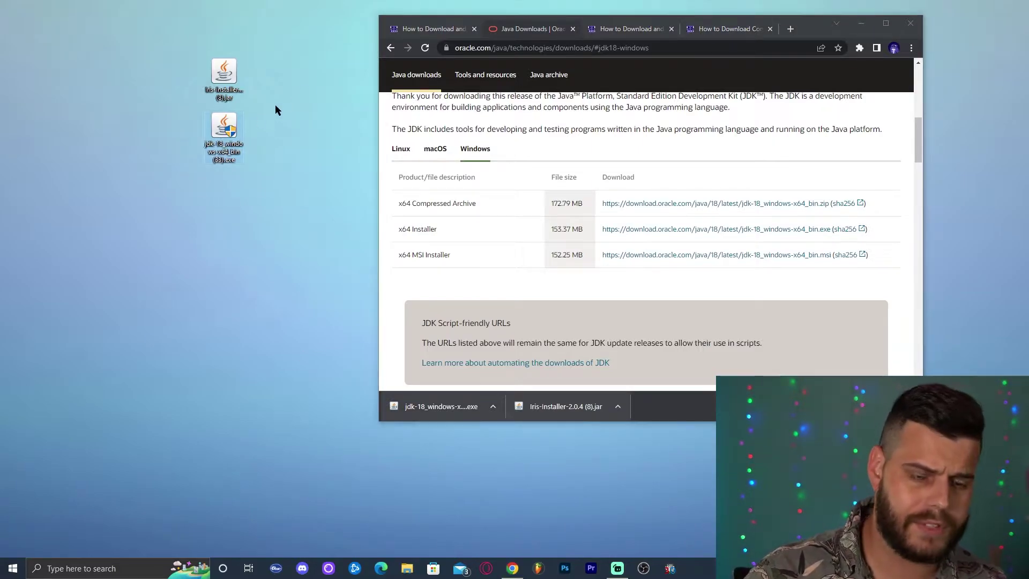
pyautogui.click(225, 78)
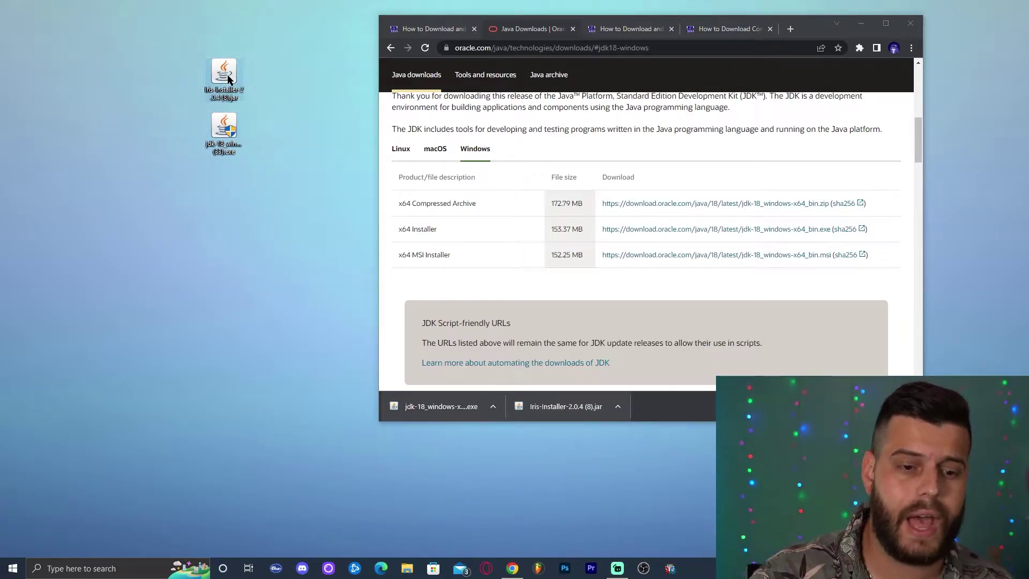
pyautogui.rightClick(292, 75)
pyautogui.click(861, 25)
# Minimize Chrome, refresh the desktop, and bring up Windows search
pyautogui.click(863, 25)
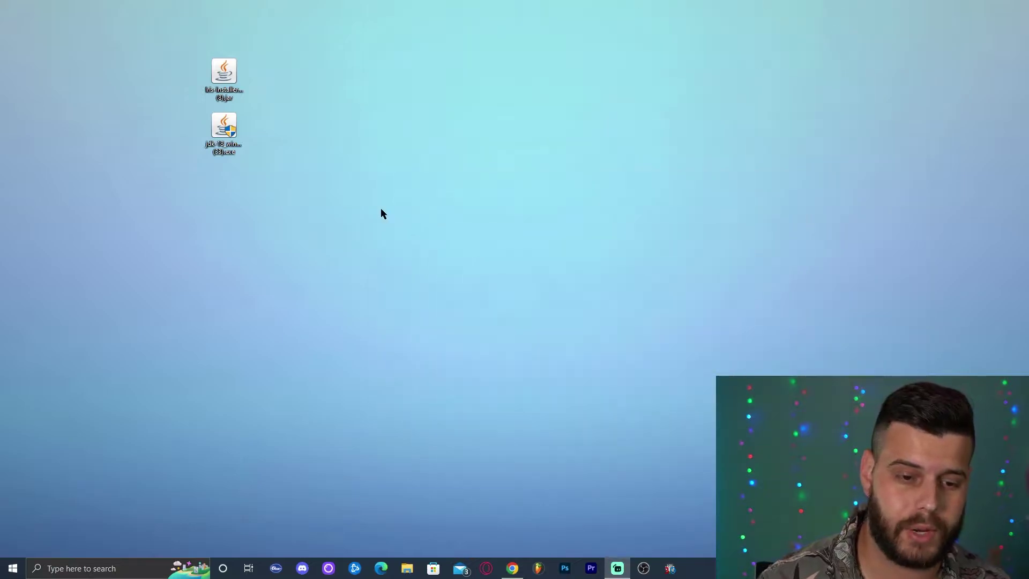
pyautogui.rightClick(415, 191)
pyautogui.click(459, 225)
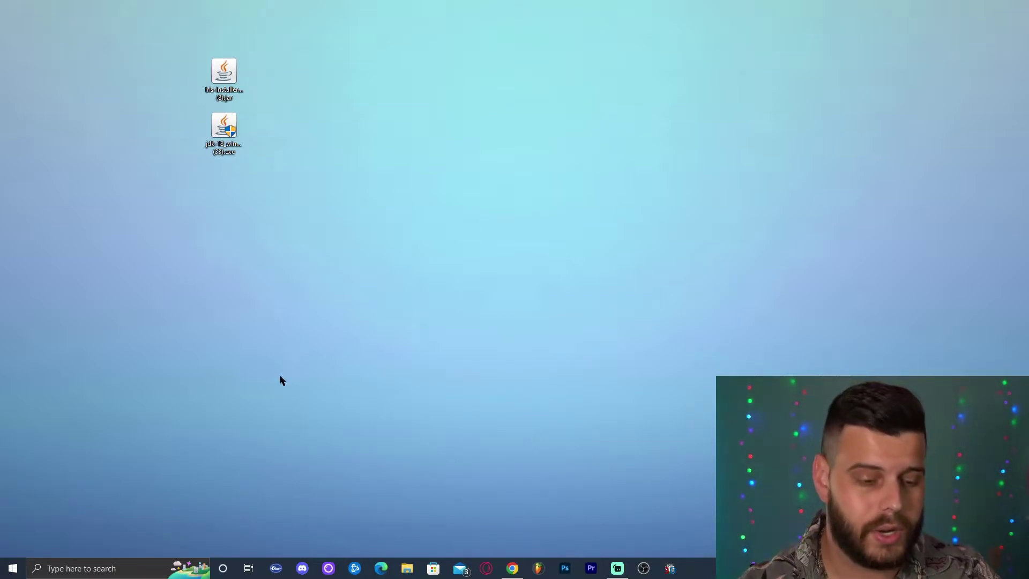
pyautogui.click(83, 570)
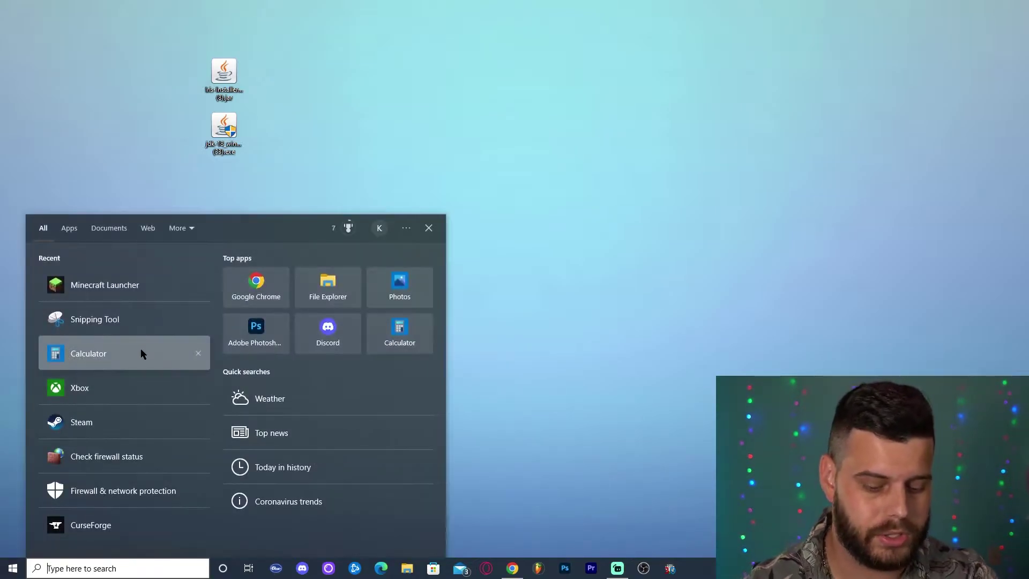
# Via Add or remove programs, filter apps for 'ja' and uninstall Java SE Development Kit 18.0.1.1
pyautogui.write('add or')
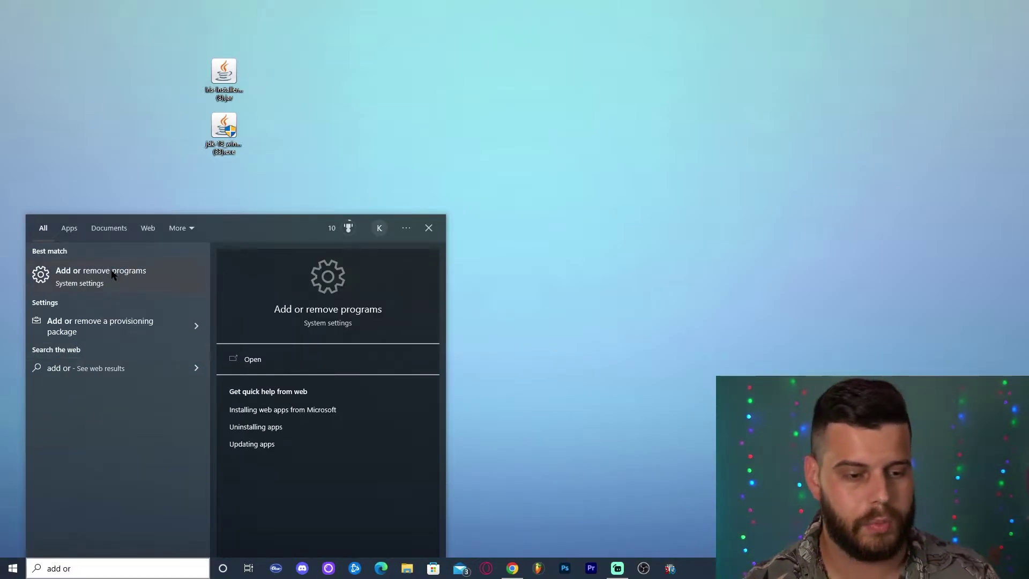
pyautogui.click(113, 275)
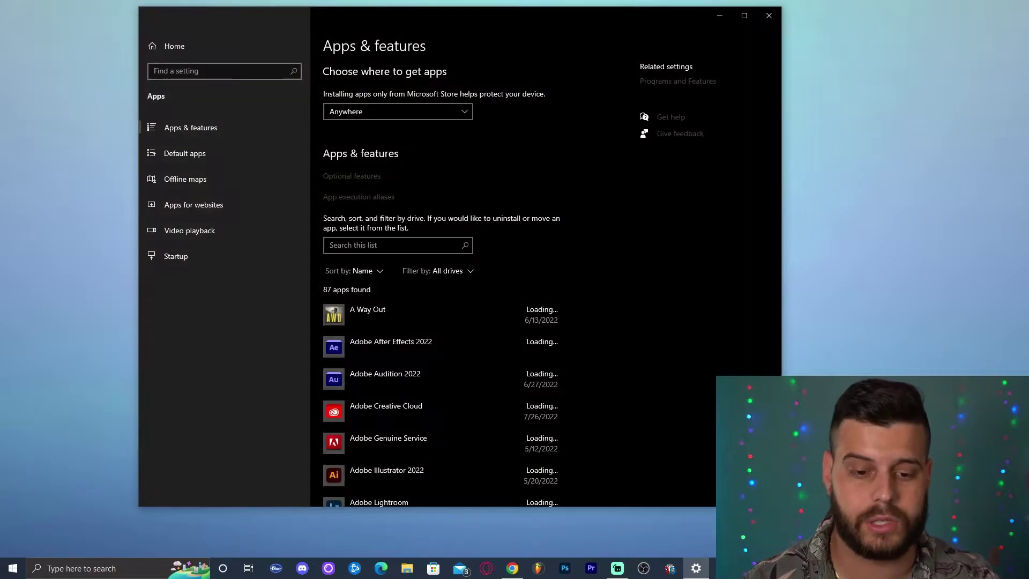
pyautogui.click(339, 244)
pyautogui.write('java')
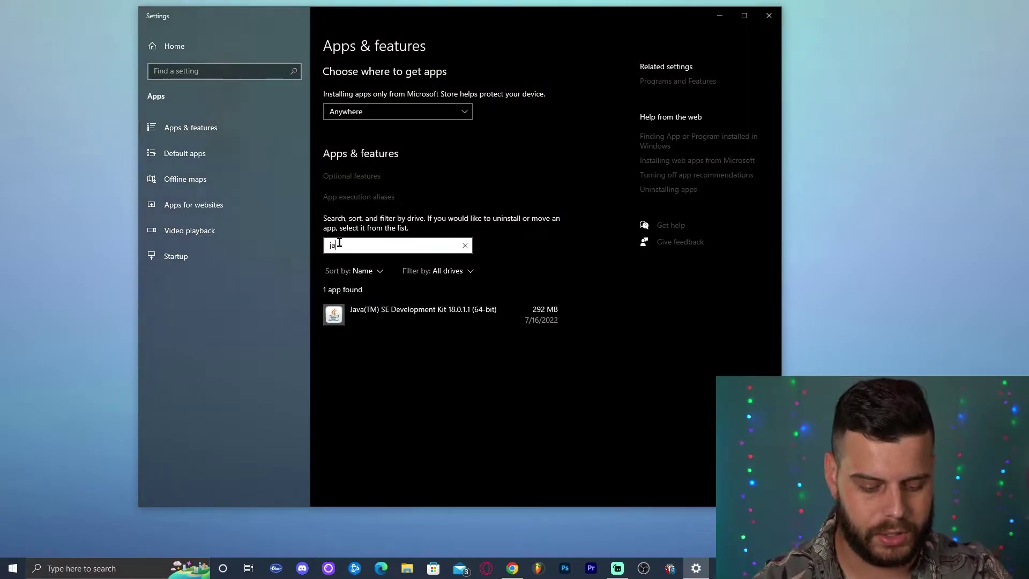
pyautogui.click(467, 320)
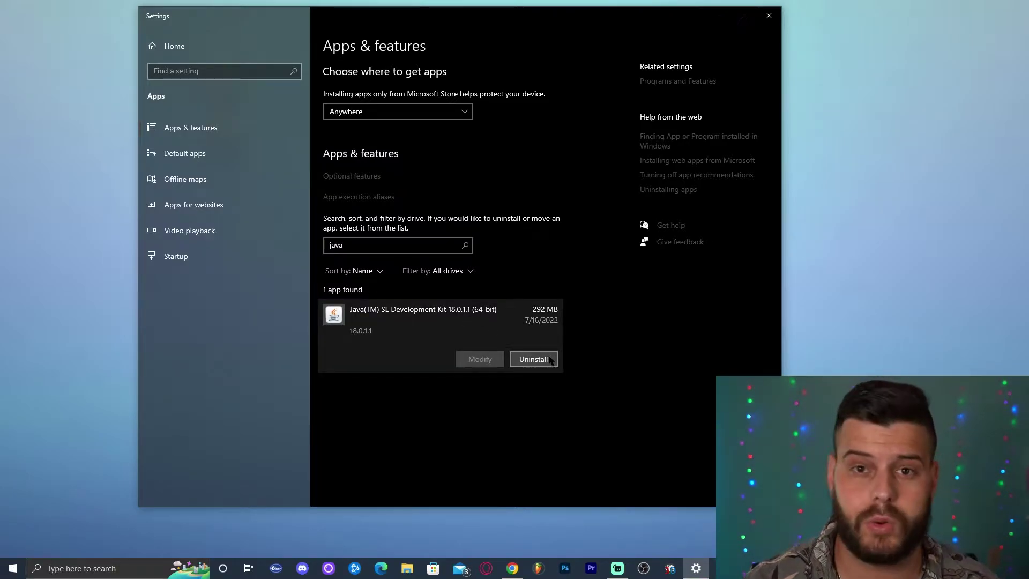
pyautogui.click(533, 359)
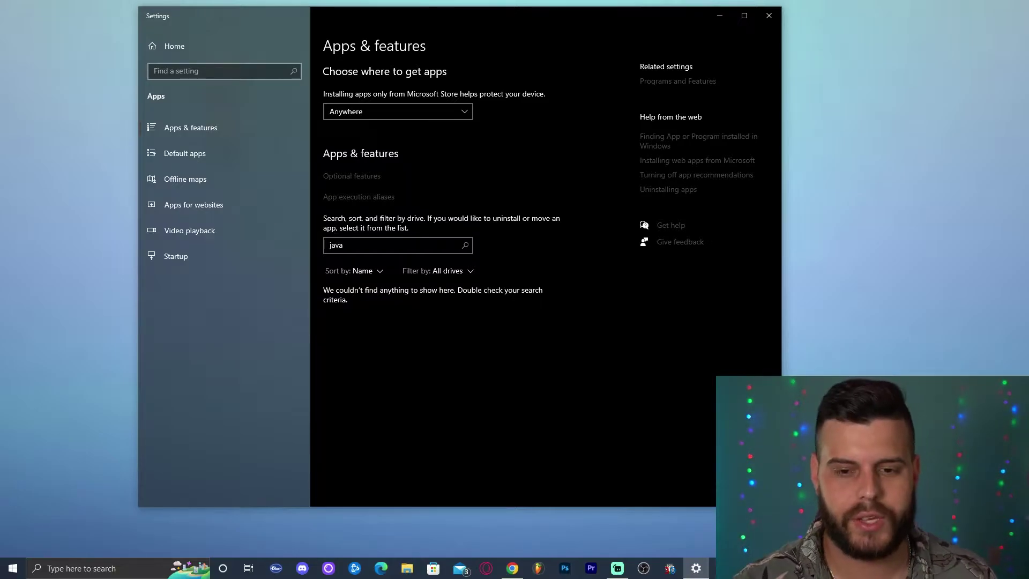
# Close Windows Settings and refresh the desktop
pyautogui.click(768, 15)
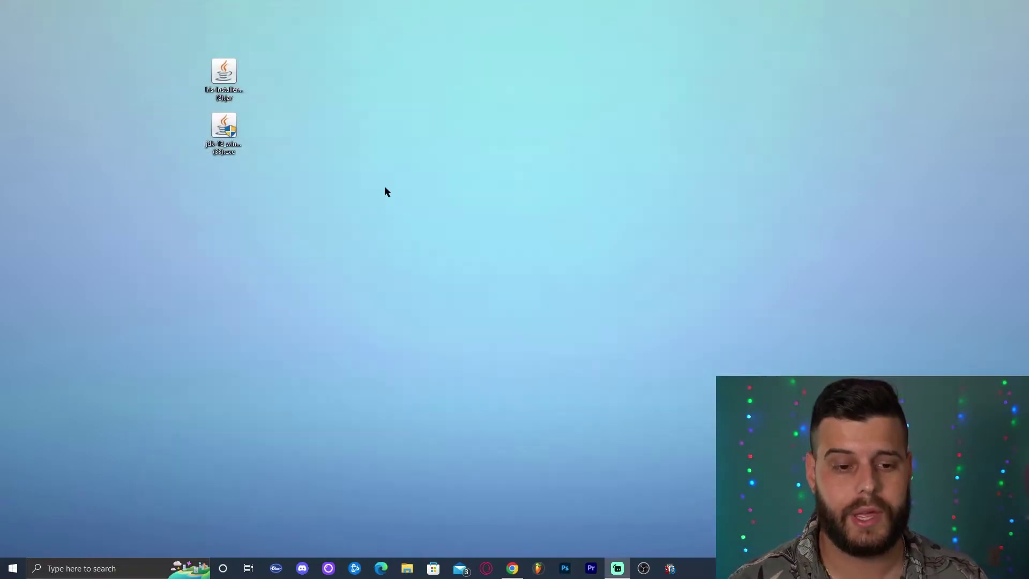
pyautogui.rightClick(382, 130)
pyautogui.click(413, 161)
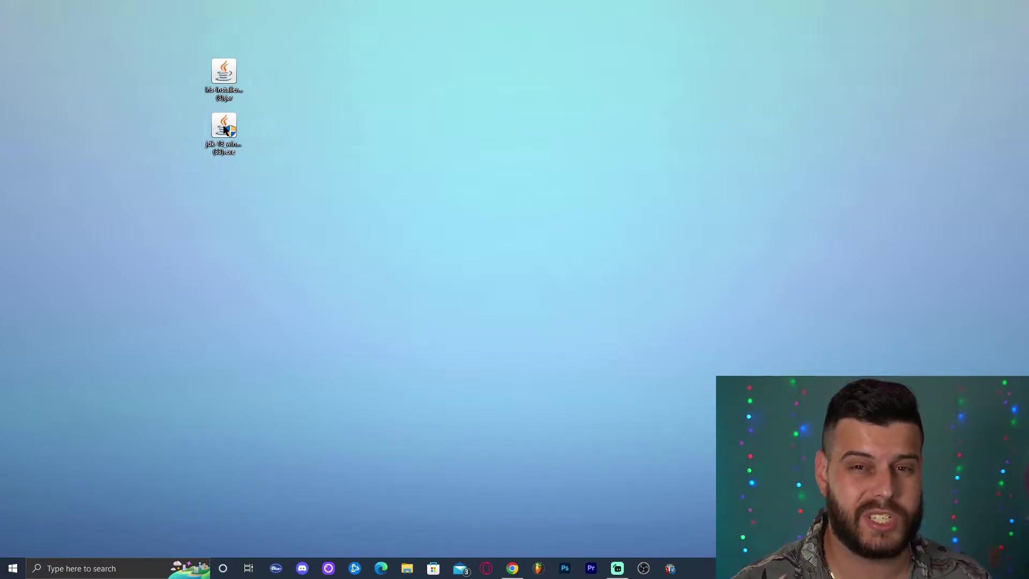
# Run the desktop JDK installer with default settings to install JDK 18.0.2 (64-bit)
pyautogui.click(224, 129)
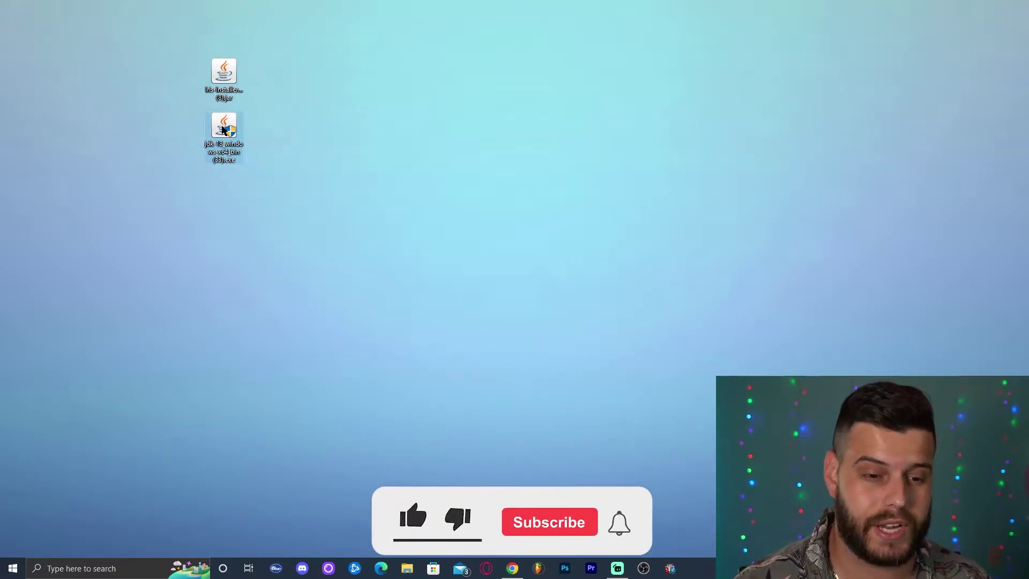
pyautogui.doubleClick(224, 130)
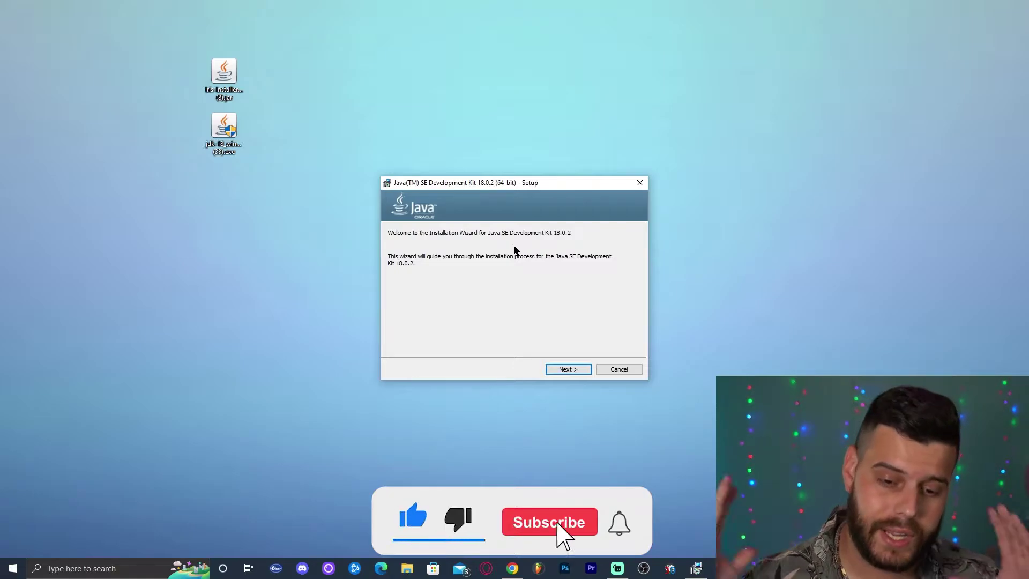
pyautogui.click(575, 371)
pyautogui.click(547, 368)
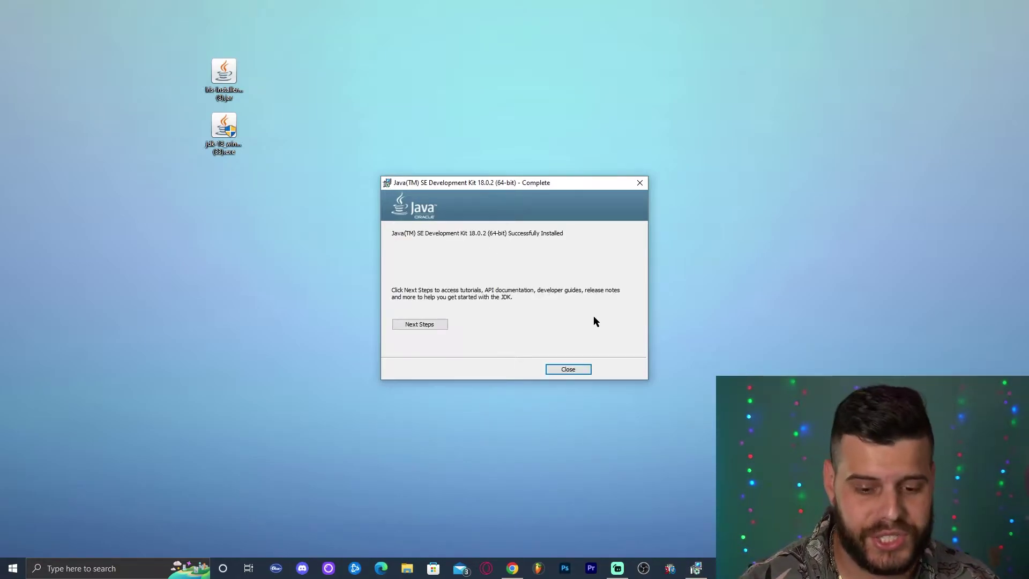
pyautogui.click(566, 369)
pyautogui.moveTo(305, 221); pyautogui.dragTo(201, 125)
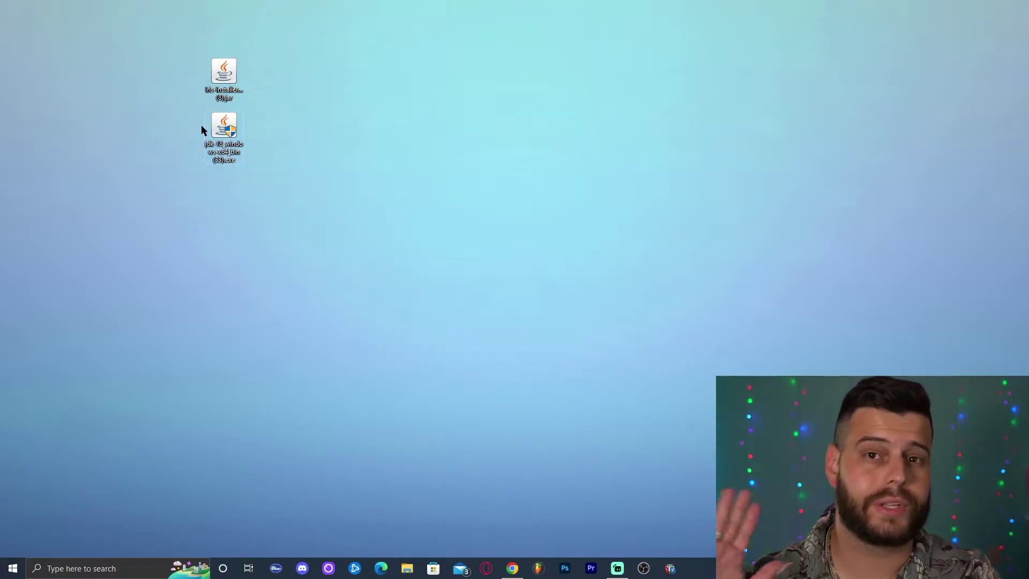
# Delete the JDK installer from the desktop and refresh it
pyautogui.press('Delete')
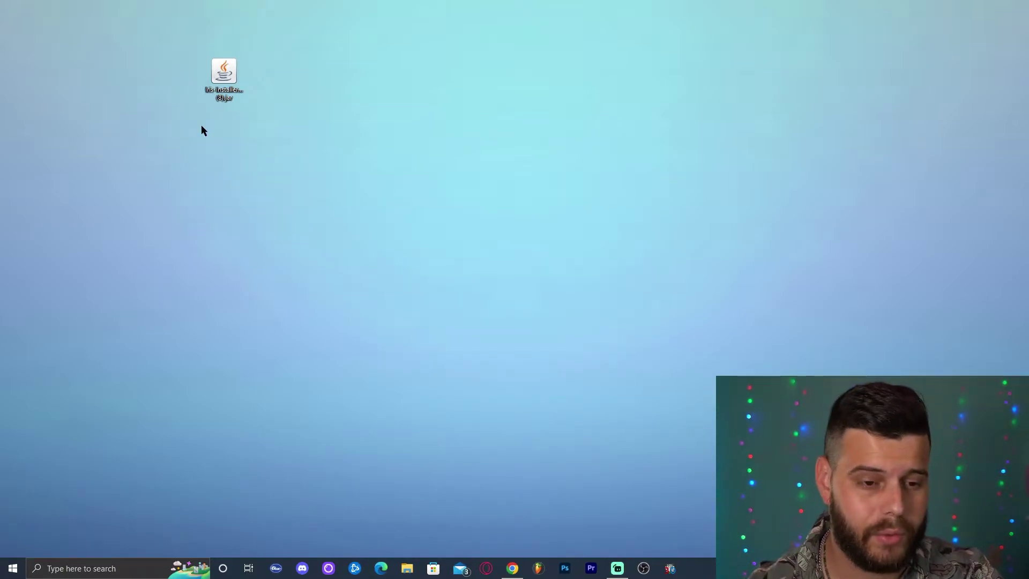
pyautogui.rightClick(284, 104)
pyautogui.click(305, 133)
# Run the Iris Installer to install Iris & Sodium for 1.19.1, then close it
pyautogui.click(230, 66)
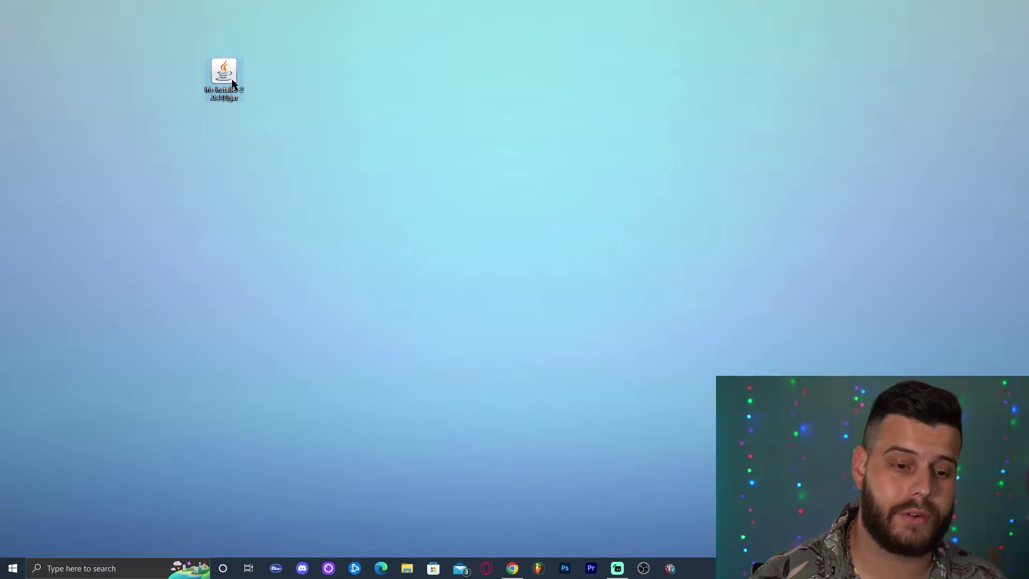
pyautogui.doubleClick(233, 83)
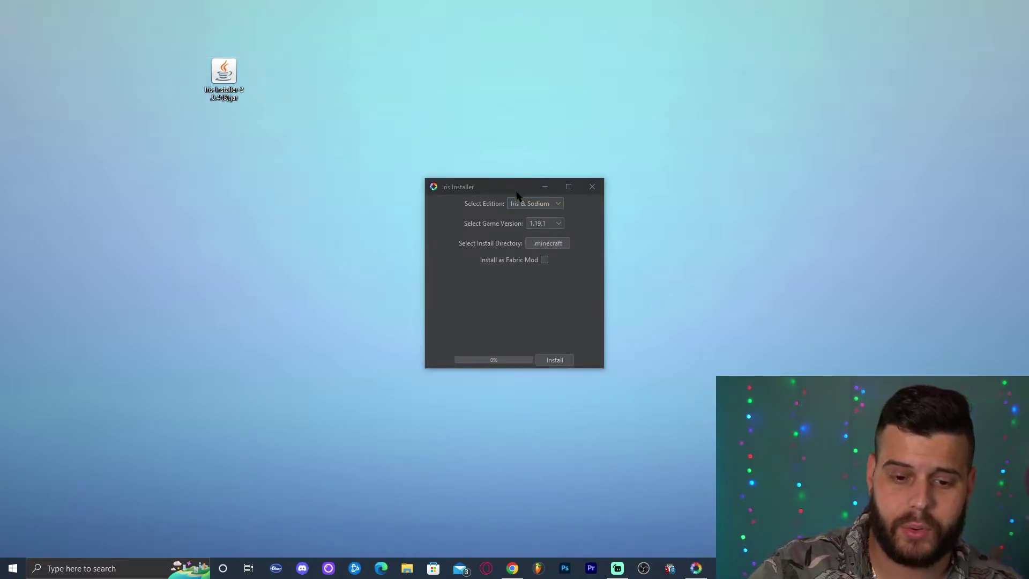
pyautogui.click(530, 205)
pyautogui.click(536, 204)
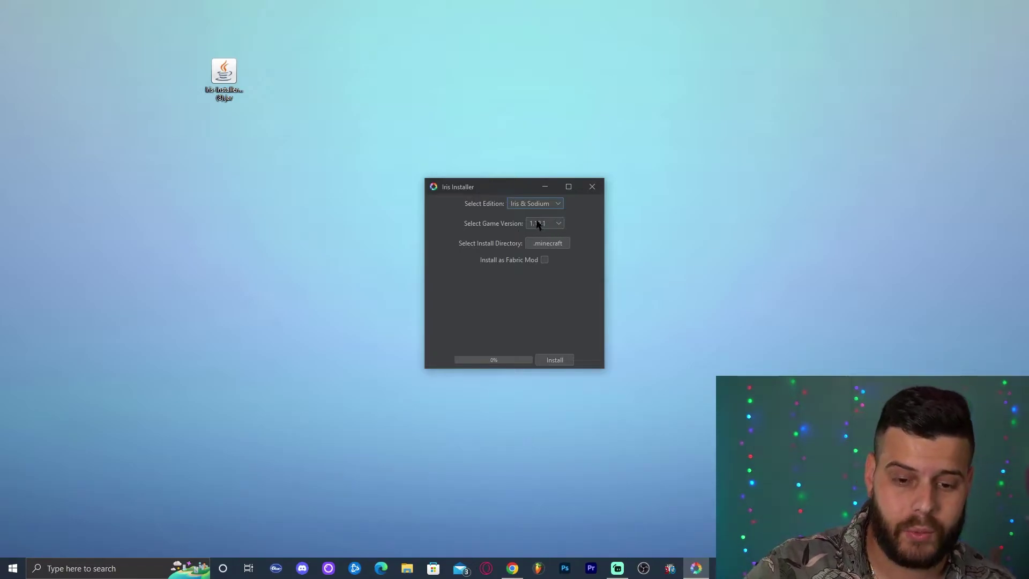
pyautogui.click(546, 219)
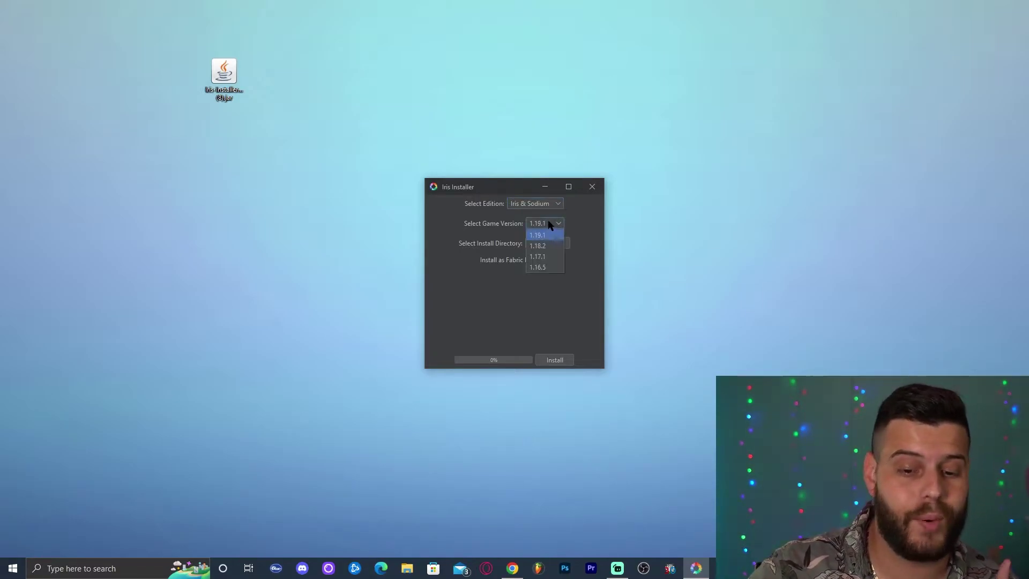
pyautogui.click(538, 236)
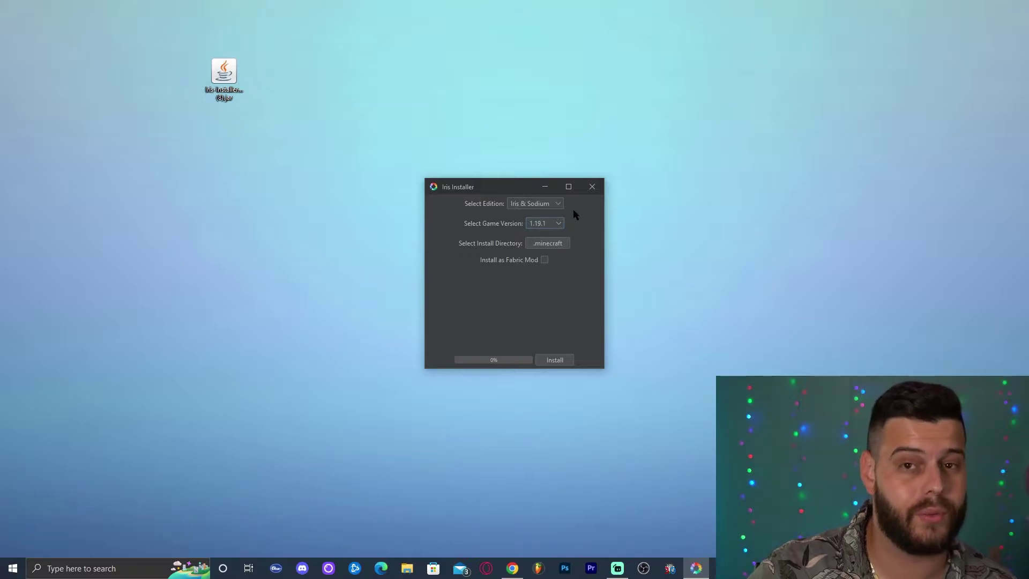
pyautogui.click(556, 360)
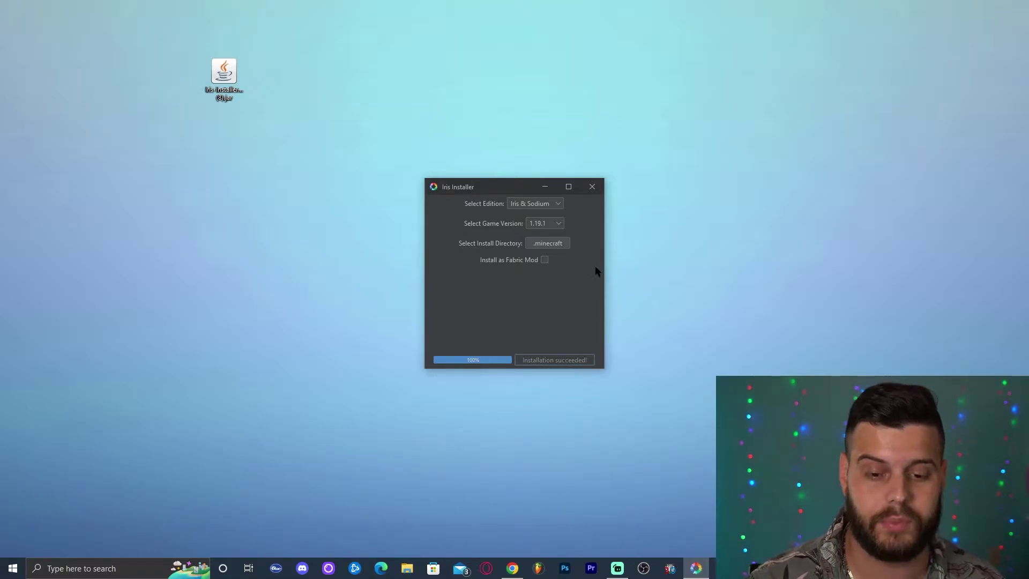
pyautogui.click(591, 187)
pyautogui.moveTo(305, 166); pyautogui.dragTo(161, 41)
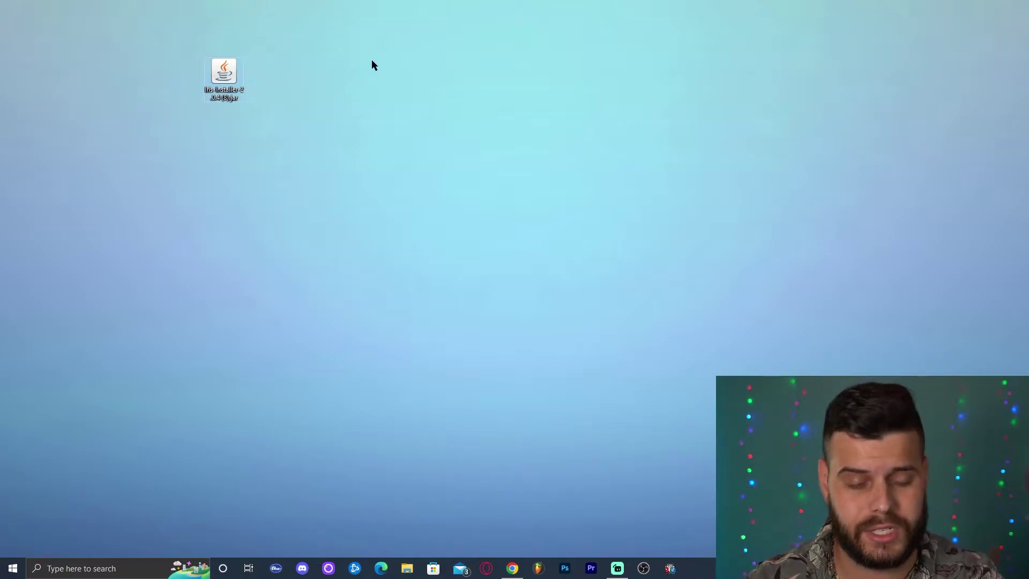
pyautogui.press('Delete')
pyautogui.rightClick(401, 76)
pyautogui.click(425, 108)
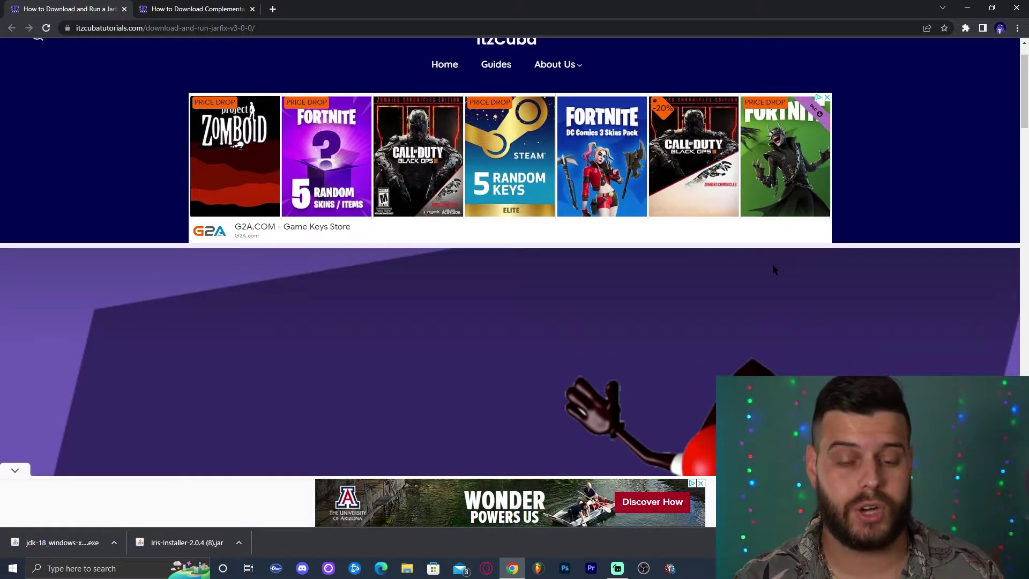
pyautogui.scroll(-15, 773, 264)
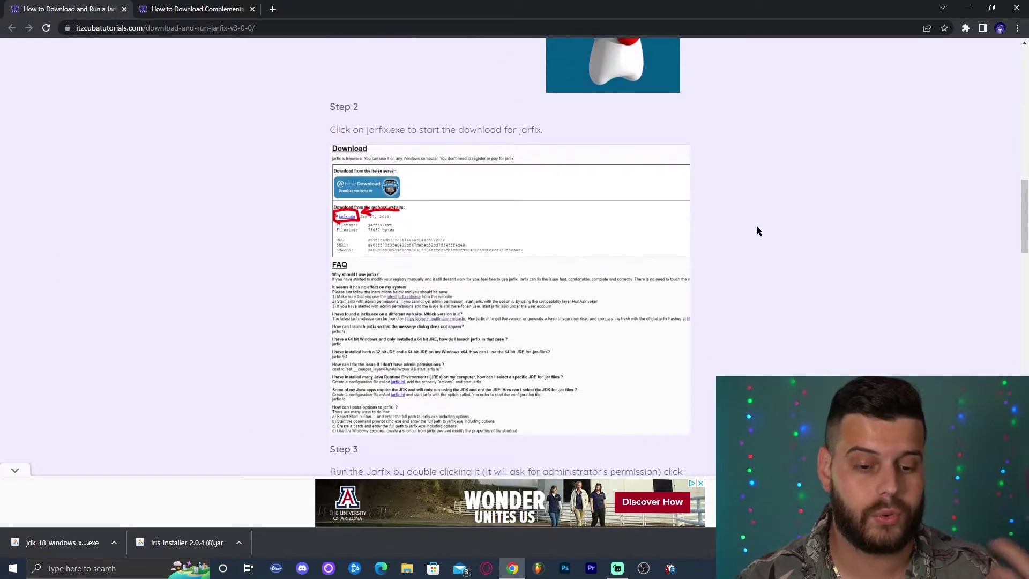
pyautogui.scroll(-5, 764, 245)
pyautogui.scroll(5, 751, 255)
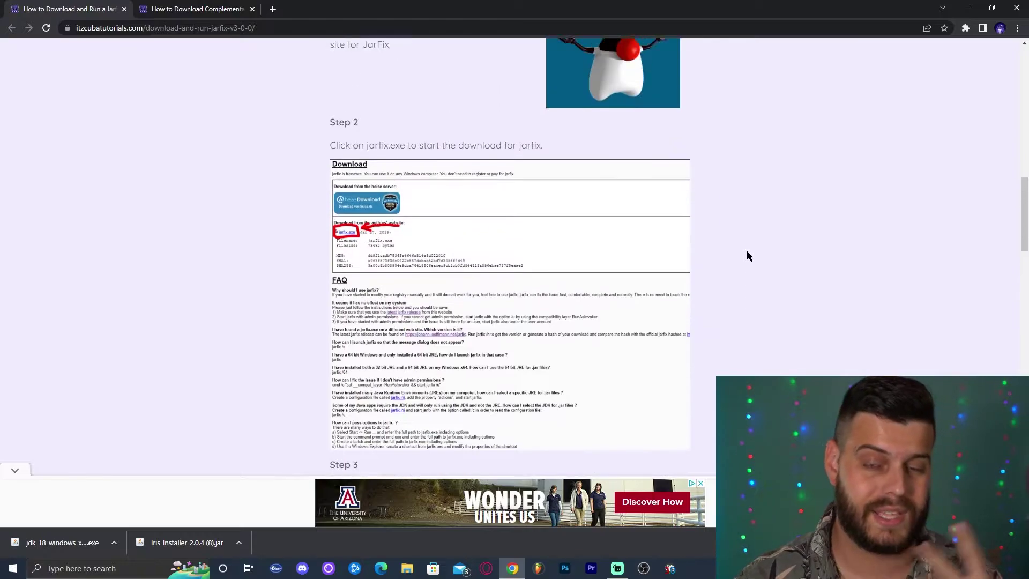
pyautogui.scroll(9, 749, 255)
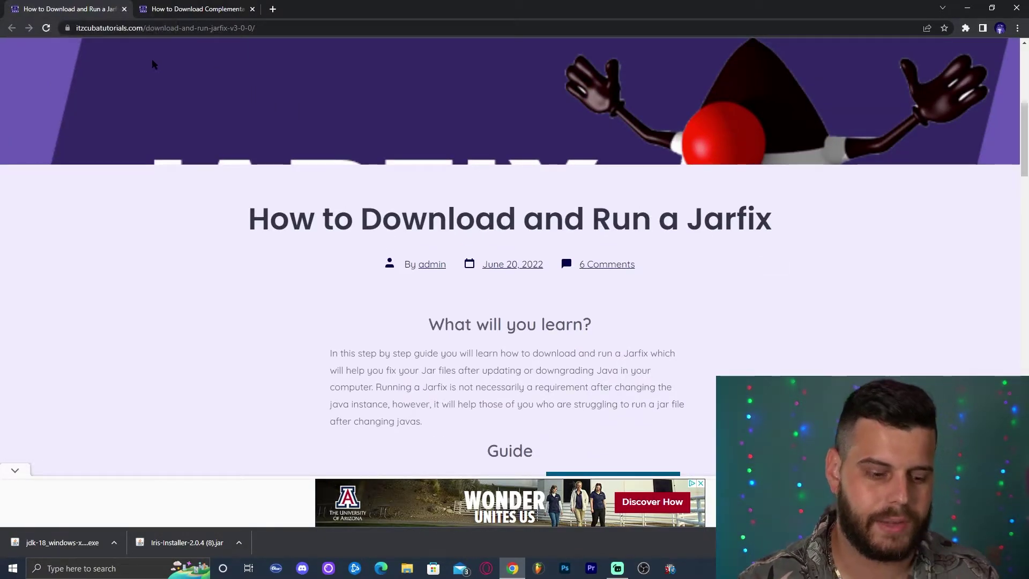
# Close the Jarfix guide tab and scroll to the Complementary download link
pyautogui.click(124, 9)
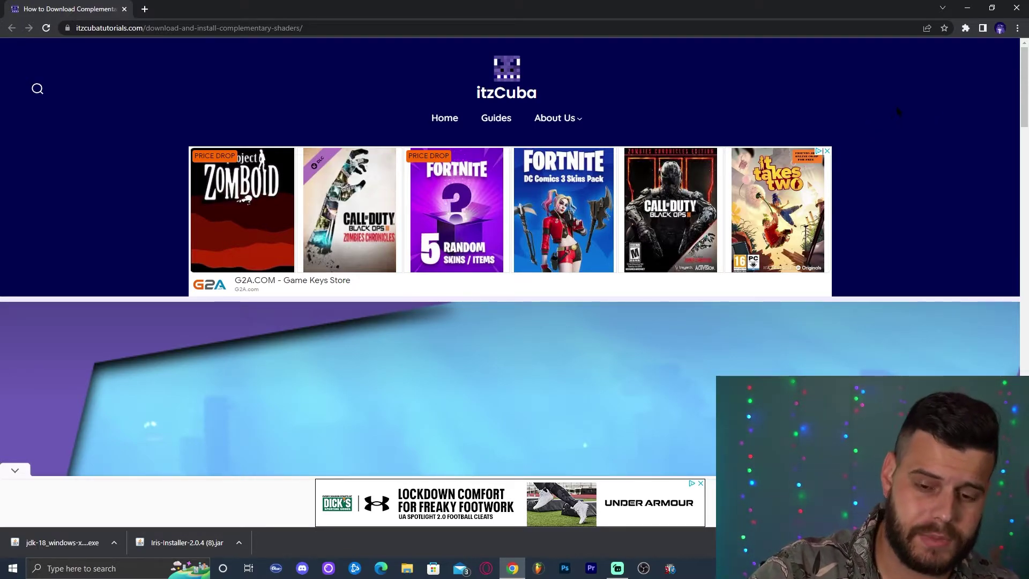
pyautogui.scroll(-15, 897, 113)
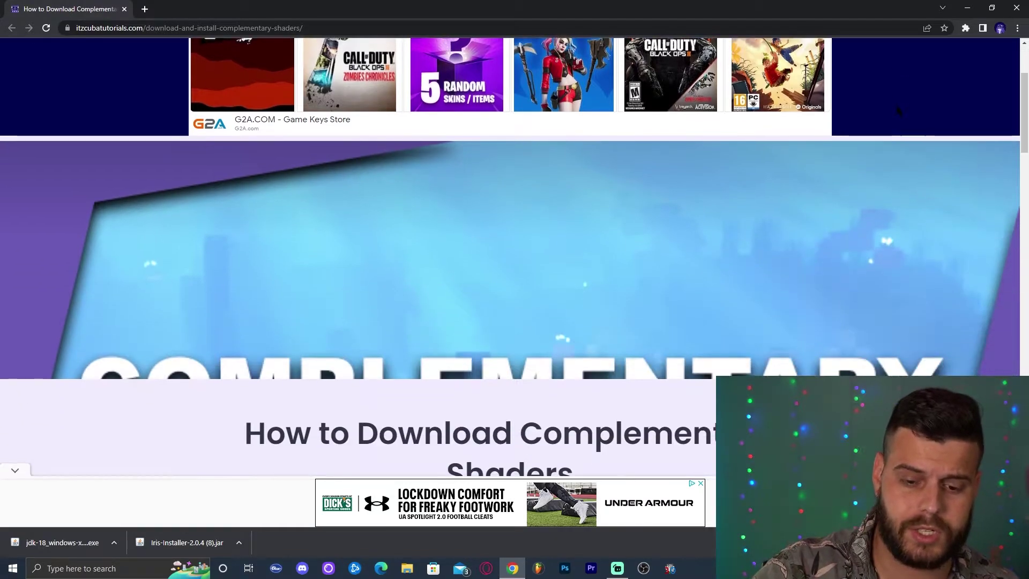
pyautogui.scroll(-4, 895, 114)
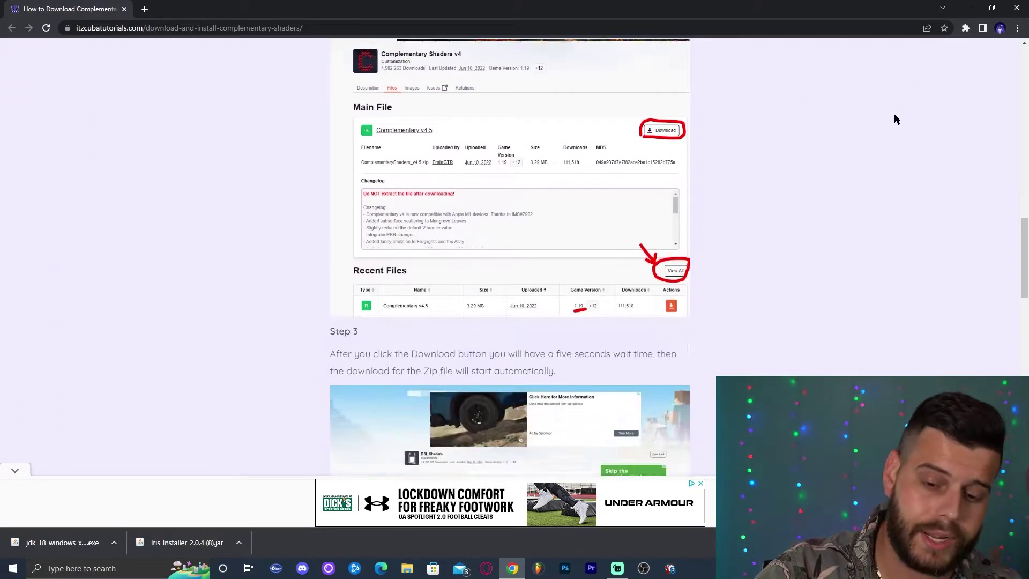
pyautogui.scroll(10, 890, 116)
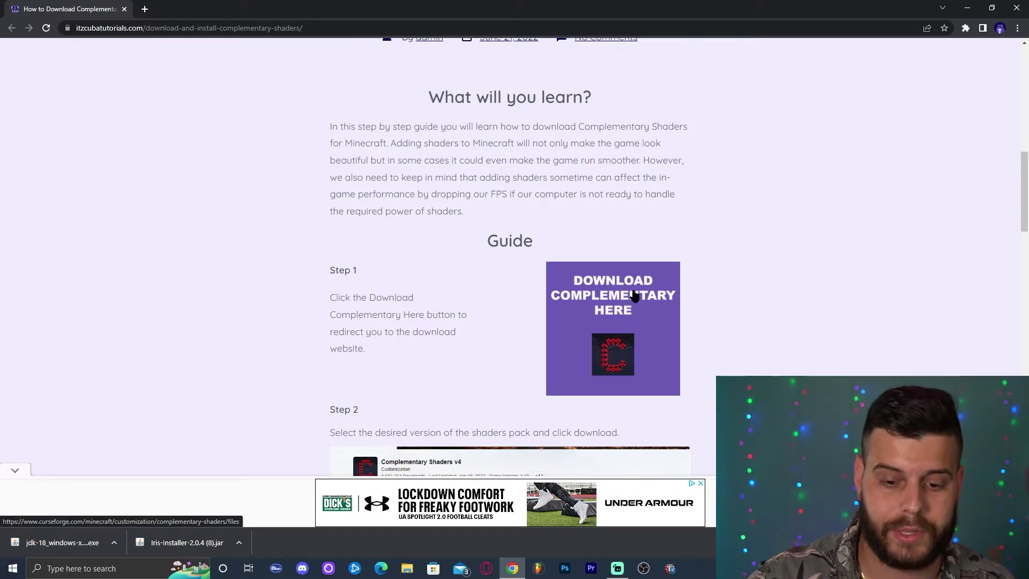
# Save ComplementaryShaders_v4.5.1.zip from CurseForge to Downloads
pyautogui.click(634, 296)
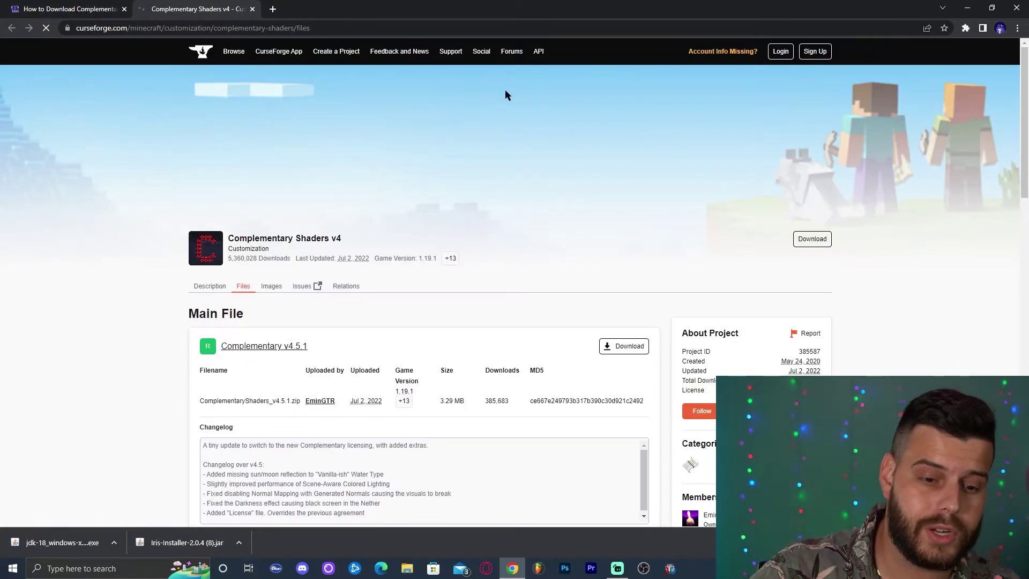
pyautogui.scroll(-8, 625, 163)
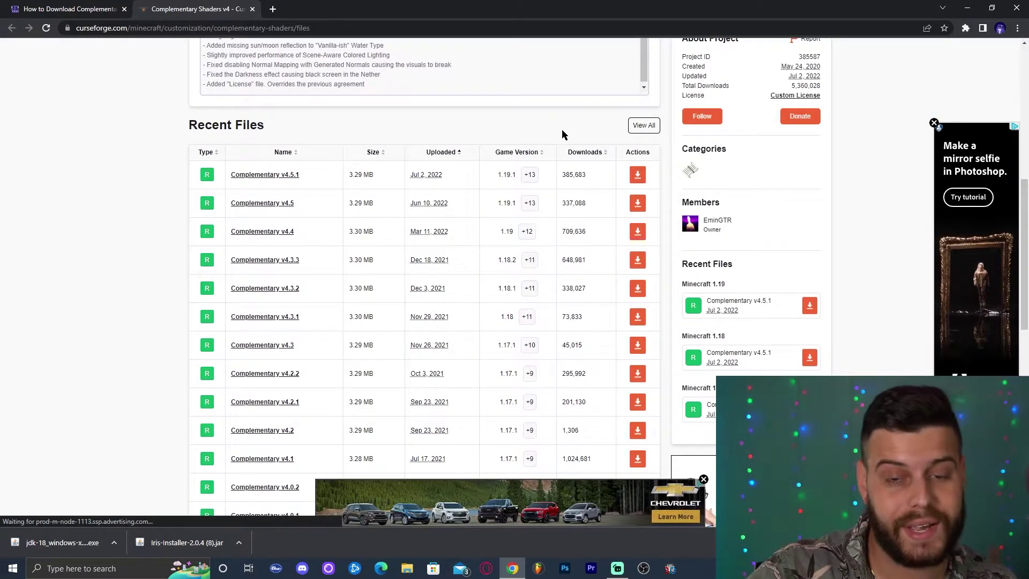
pyautogui.click(635, 177)
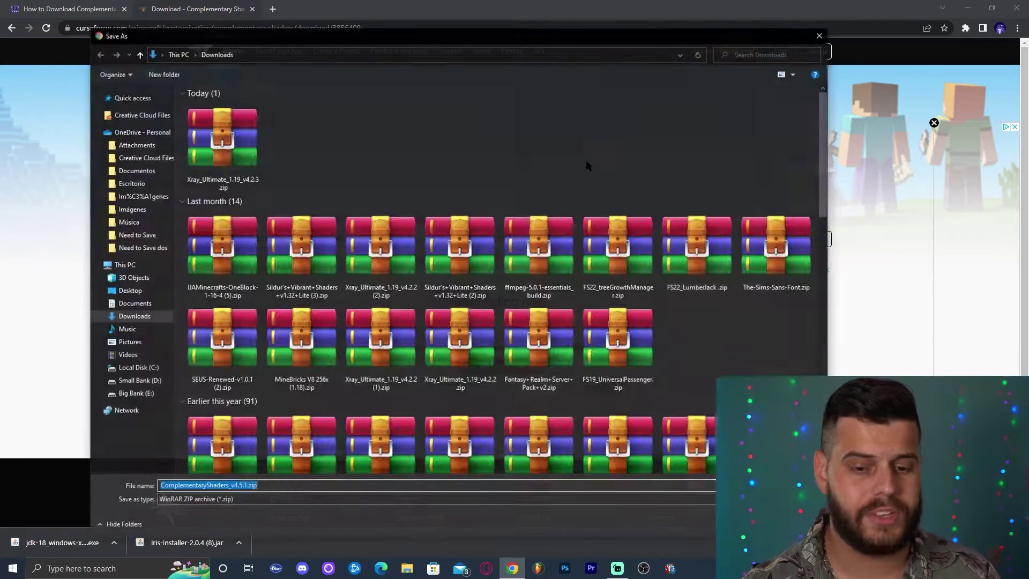
pyautogui.press('Return')
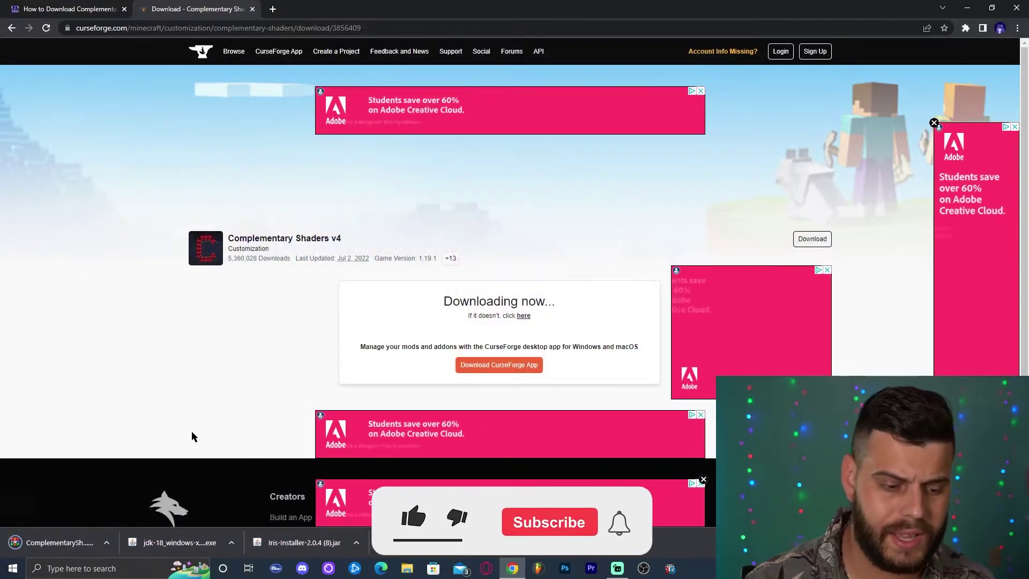
# Refresh the desktop so the Complementary shaders zip appears, then close Chrome
pyautogui.click(992, 8)
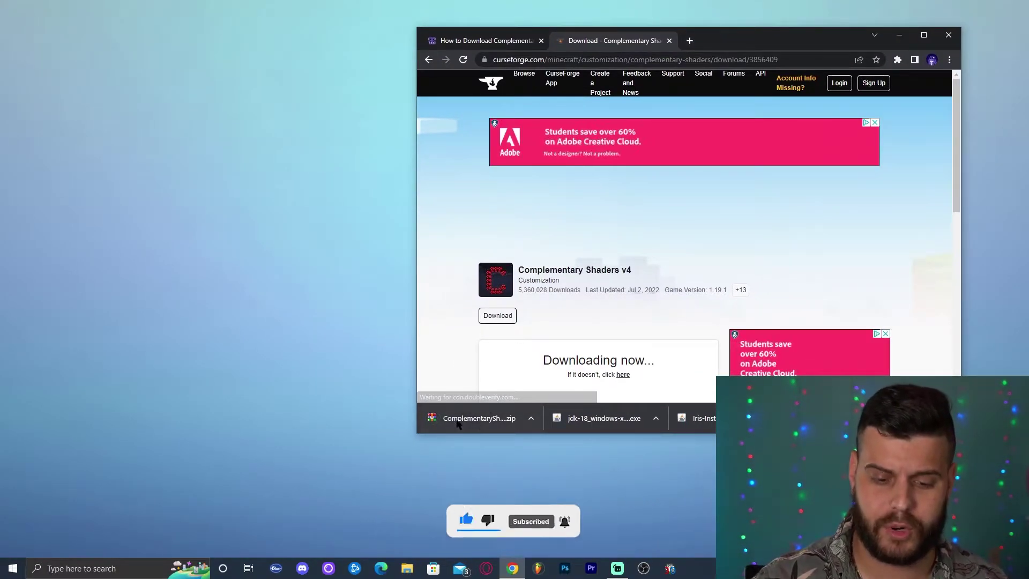
pyautogui.click(280, 233)
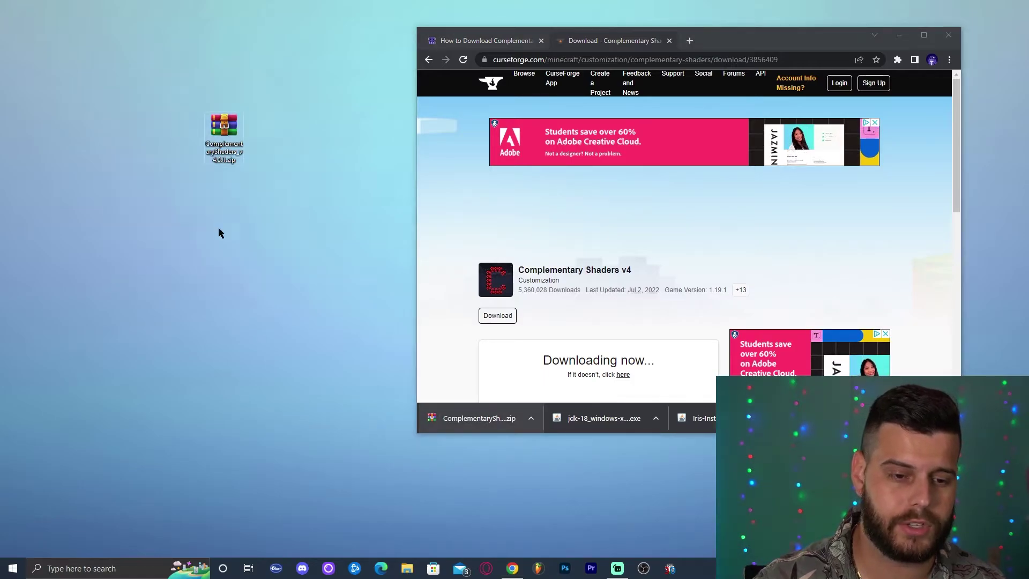
pyautogui.rightClick(350, 111)
pyautogui.click(381, 143)
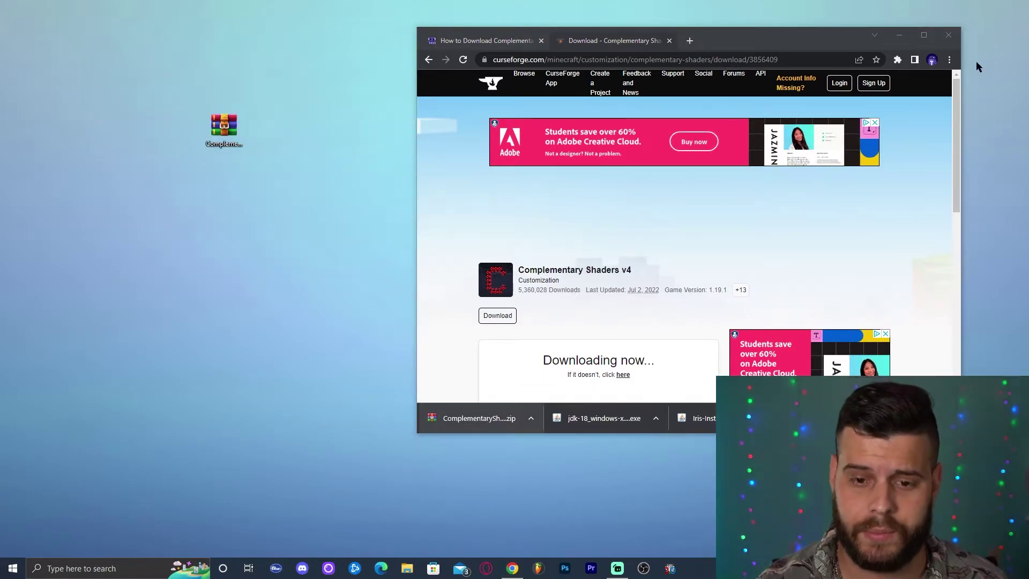
pyautogui.click(948, 35)
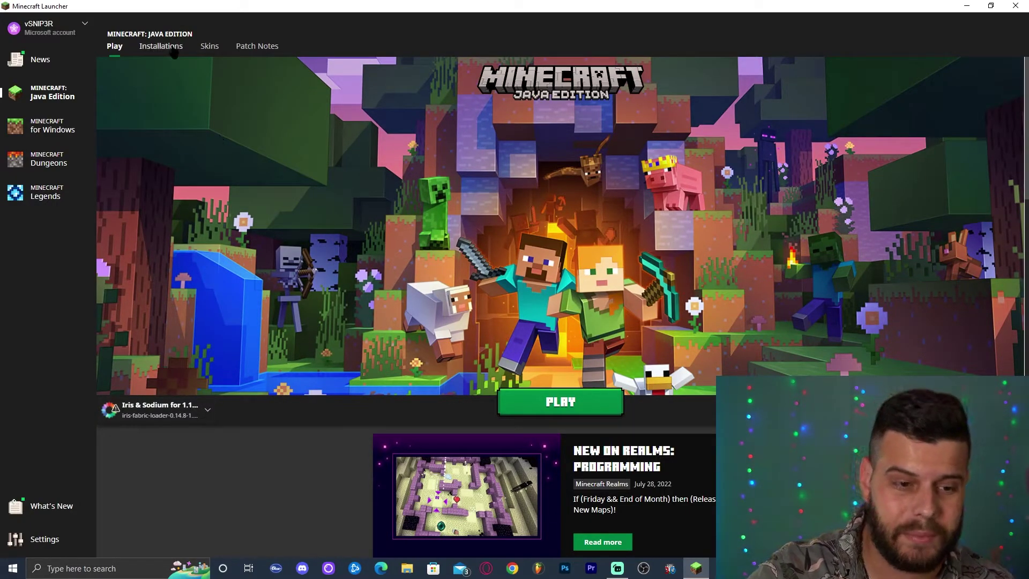
# Show the Installations list with modded installations included
pyautogui.click(173, 49)
pyautogui.click(737, 80)
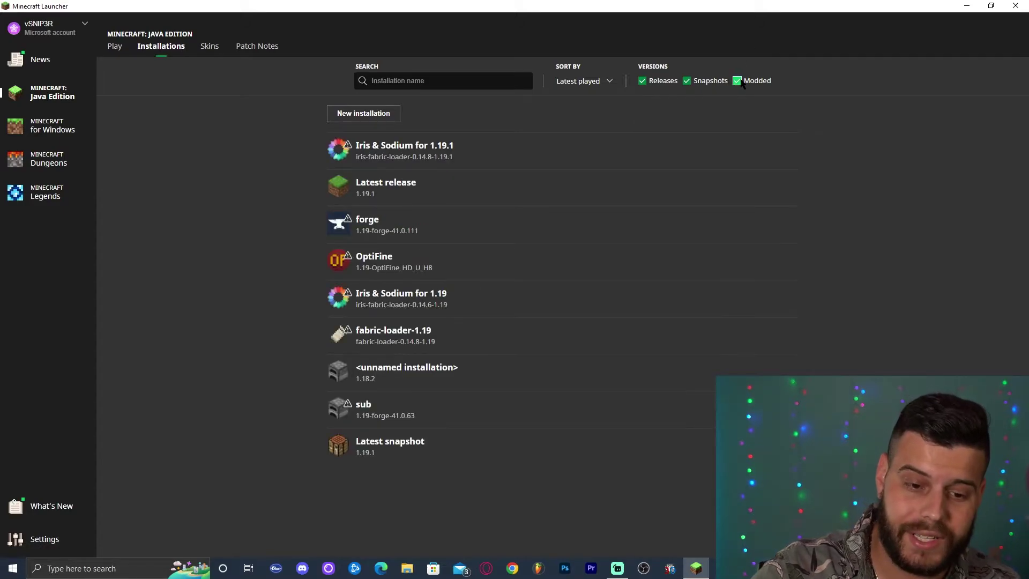
pyautogui.click(737, 81)
pyautogui.click(737, 80)
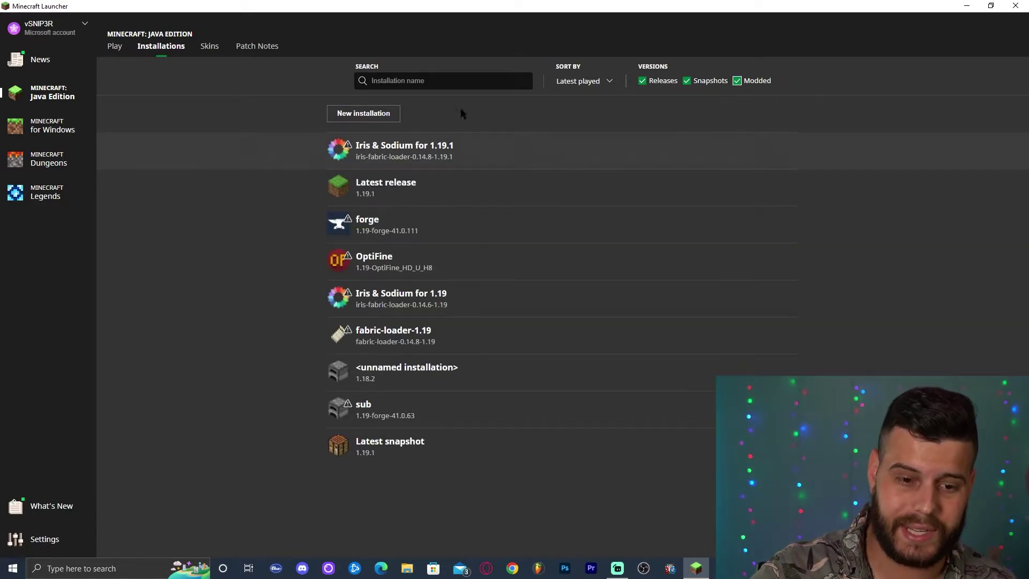
pyautogui.click(737, 80)
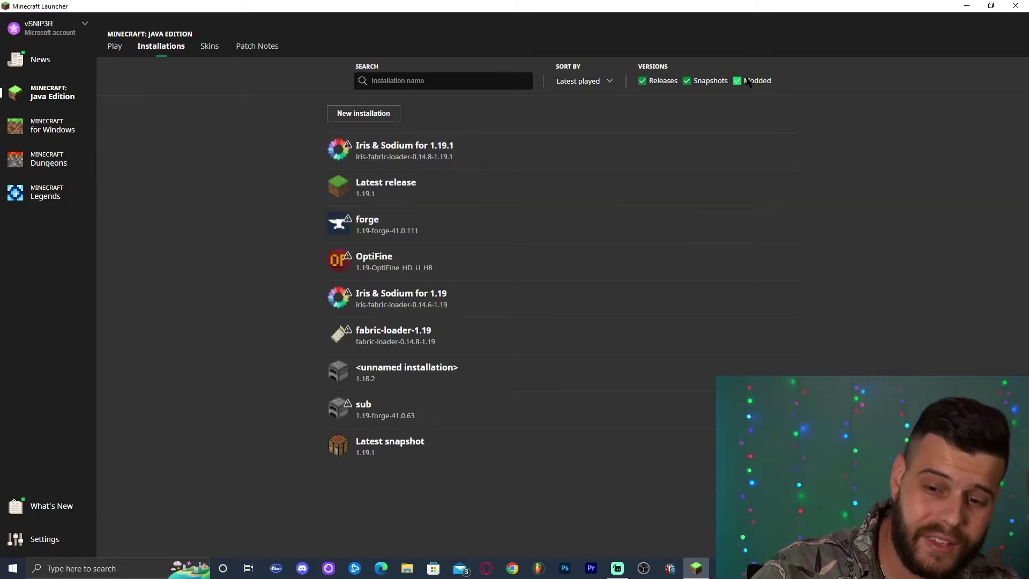
pyautogui.click(737, 80)
# Confirm iris-fabric-loader-0.14.8-1.19.1 is available, then open the Iris & Sodium 1.19.1 game folder
pyautogui.click(364, 114)
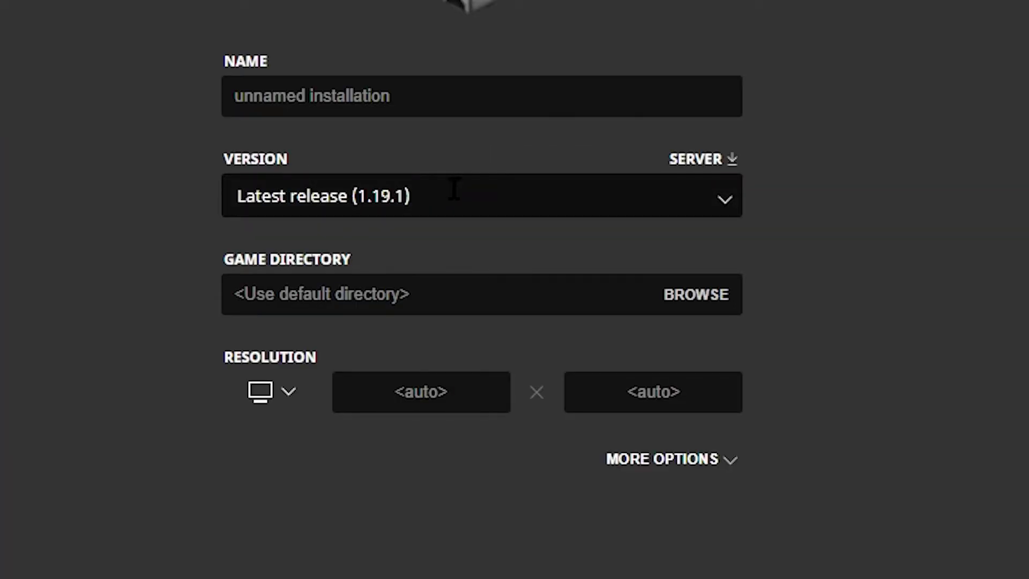
pyautogui.click(454, 188)
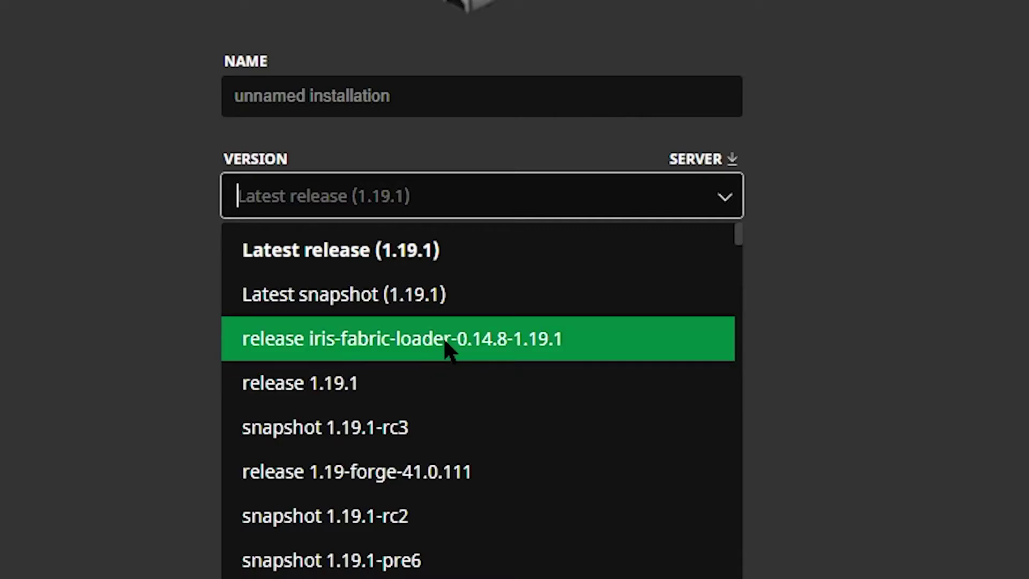
pyautogui.click(448, 349)
pyautogui.click(392, 107)
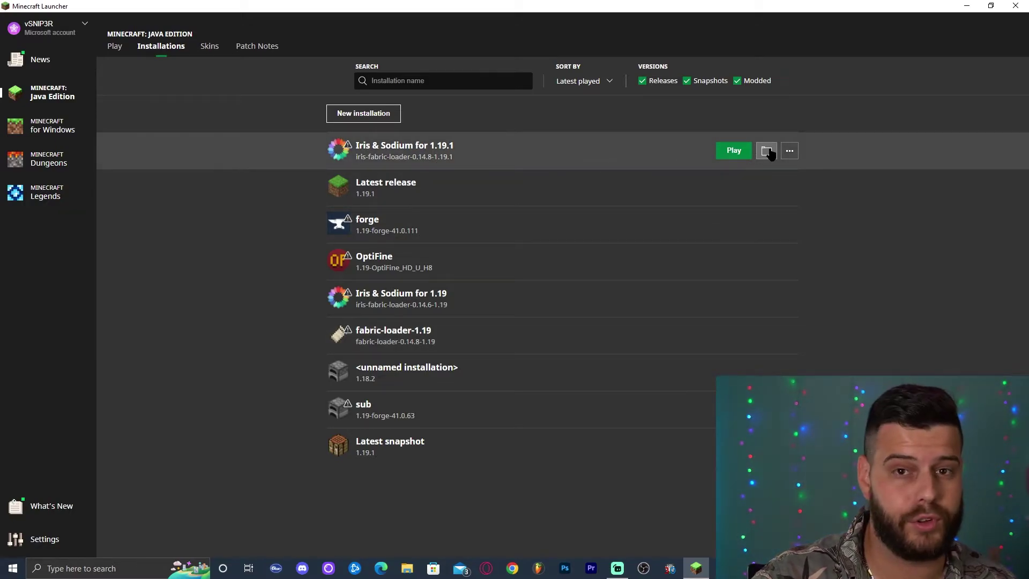
pyautogui.click(766, 151)
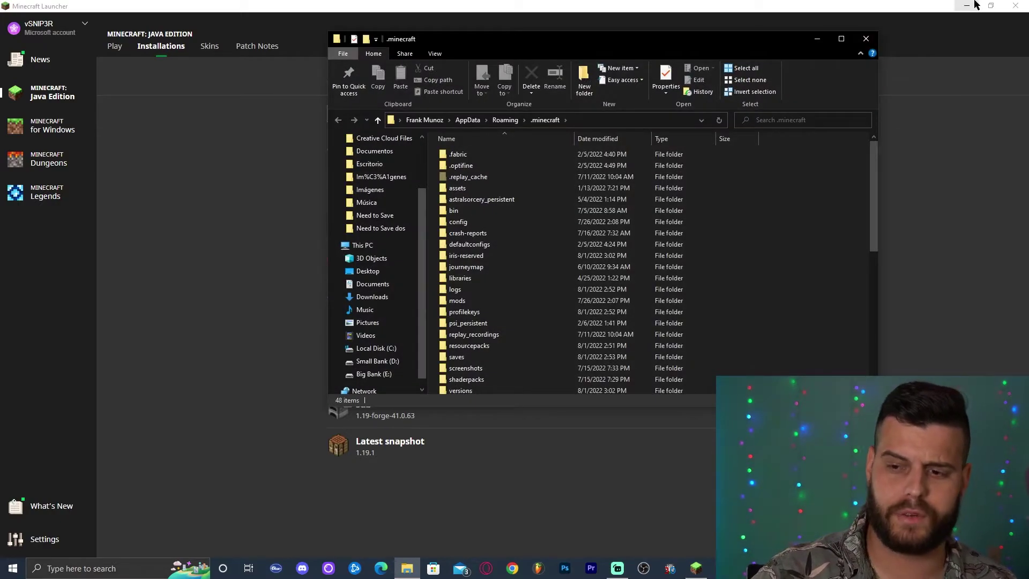
# Replace the old shaderpacks folder in .minecraft with a new empty folder named shaderpacks
pyautogui.click(974, 3)
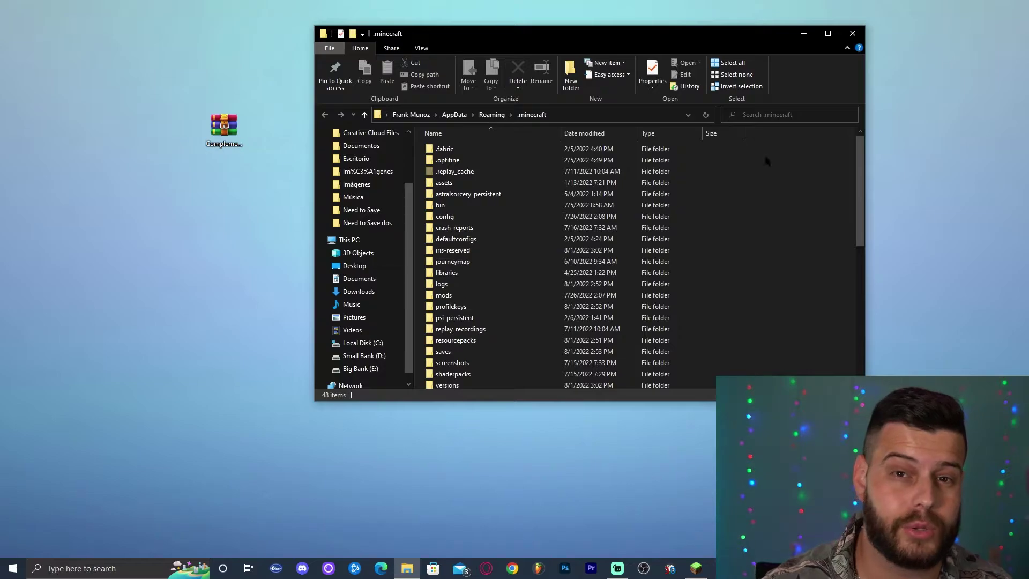
pyautogui.scroll(-3, 815, 156)
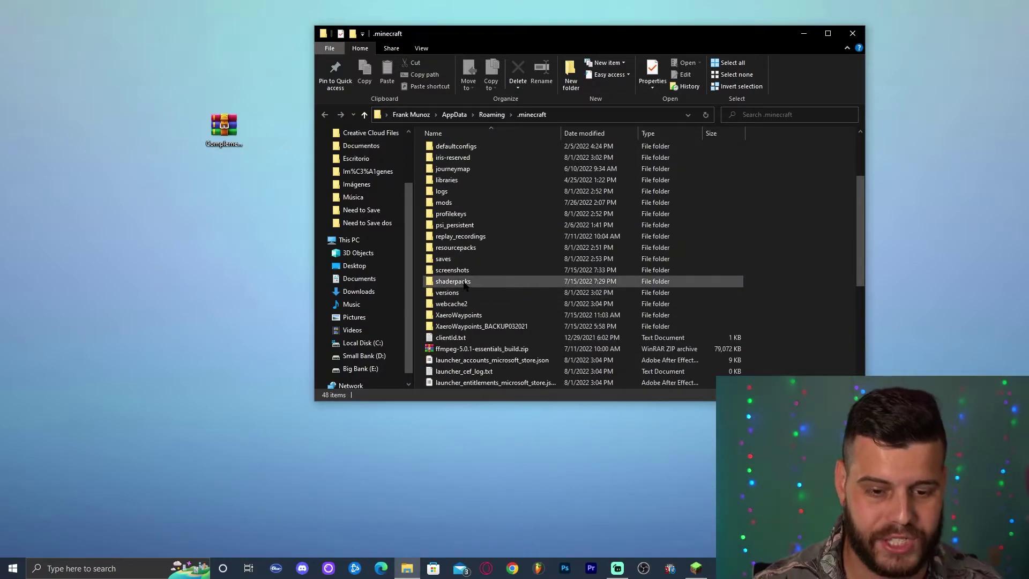
pyautogui.click(465, 283)
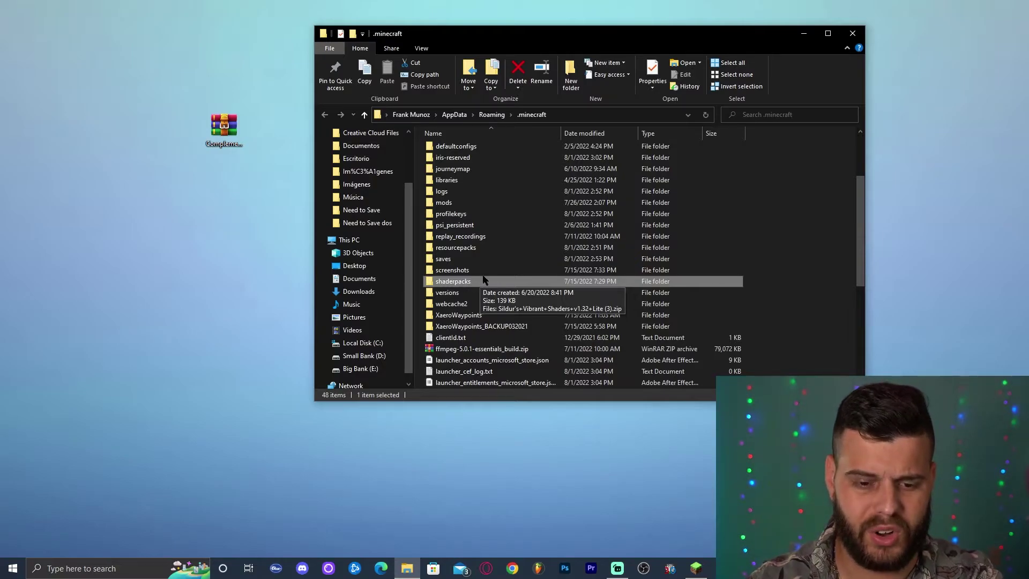
pyautogui.press('Delete')
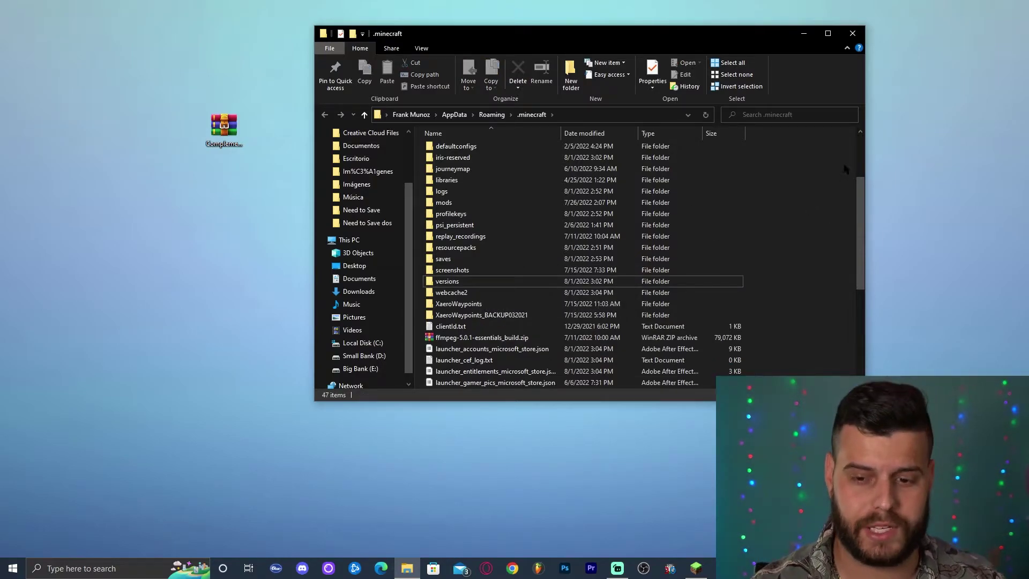
pyautogui.rightClick(784, 157)
pyautogui.moveTo(788, 282)
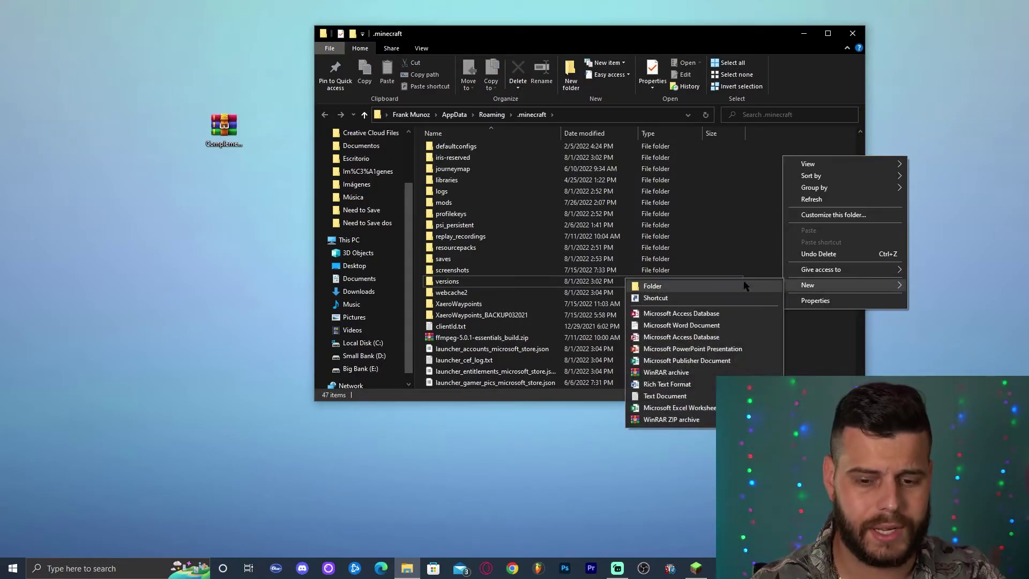
pyautogui.click(744, 281)
pyautogui.write('shaderp')
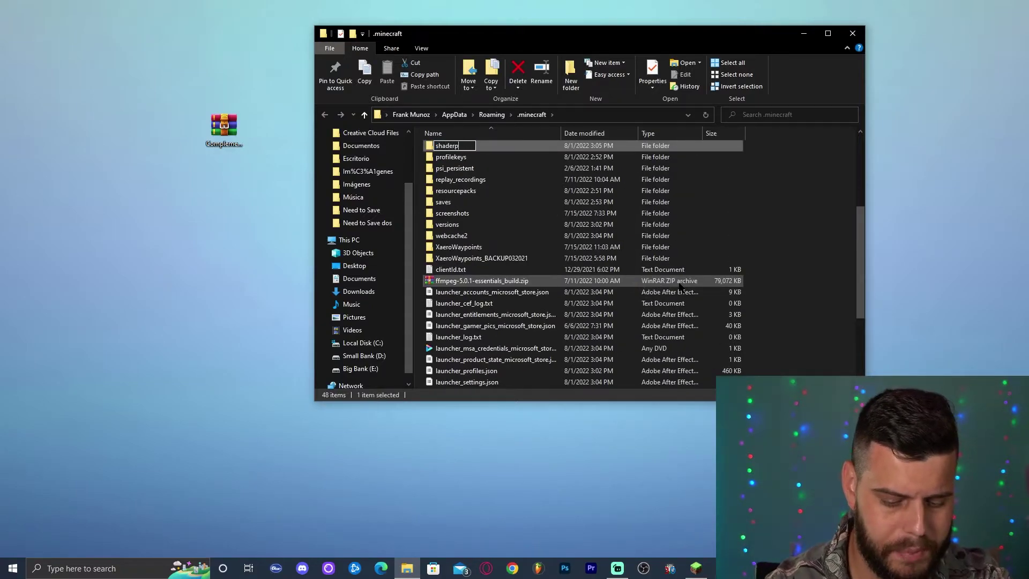
pyautogui.write('acks')
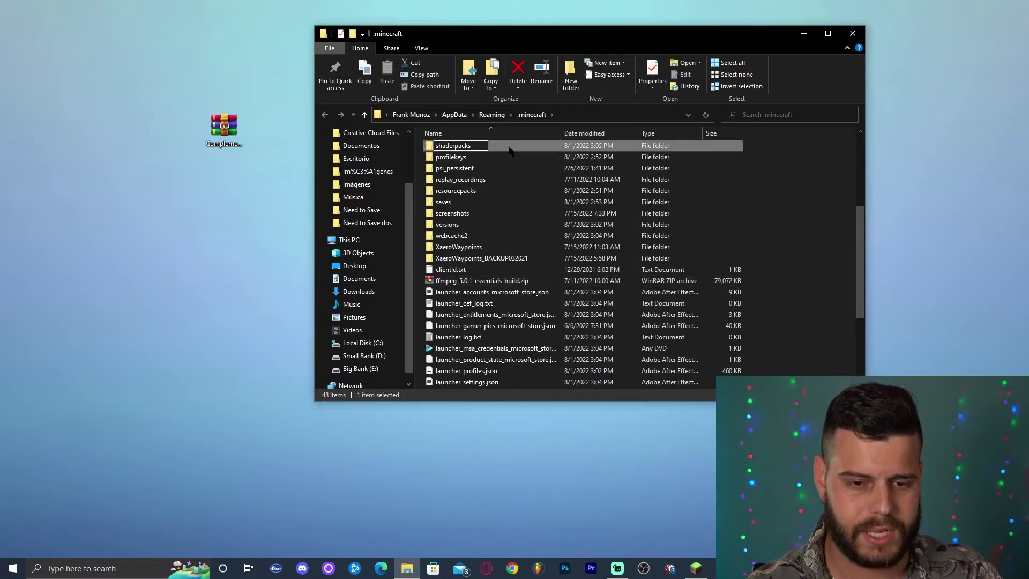
pyautogui.click(500, 150)
# Move ComplementaryShaders_v4.5.1.zip from the desktop into the new shaderpacks folder
pyautogui.doubleClick(453, 213)
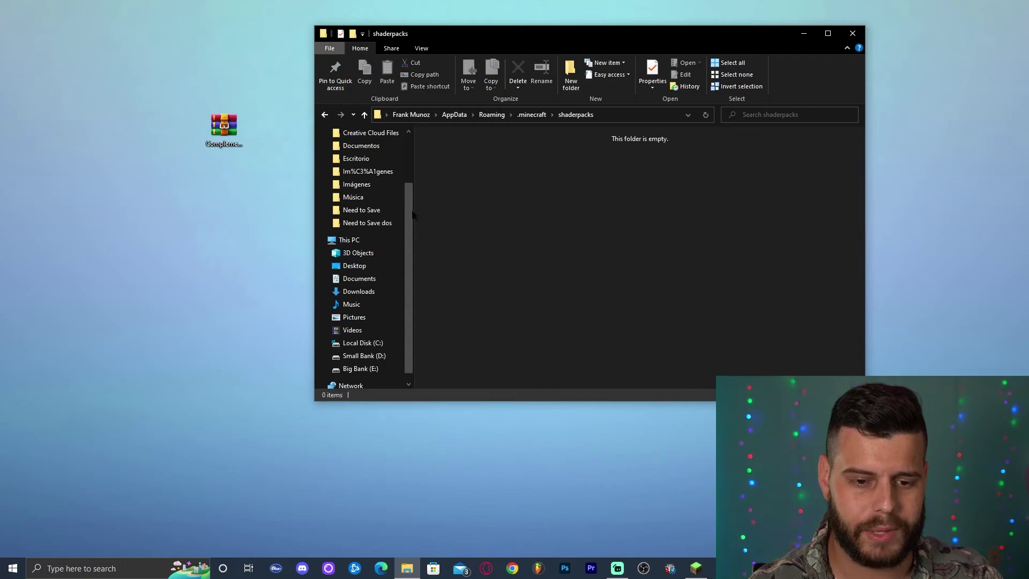
pyautogui.click(218, 131)
pyautogui.moveTo(234, 168); pyautogui.dragTo(456, 182)
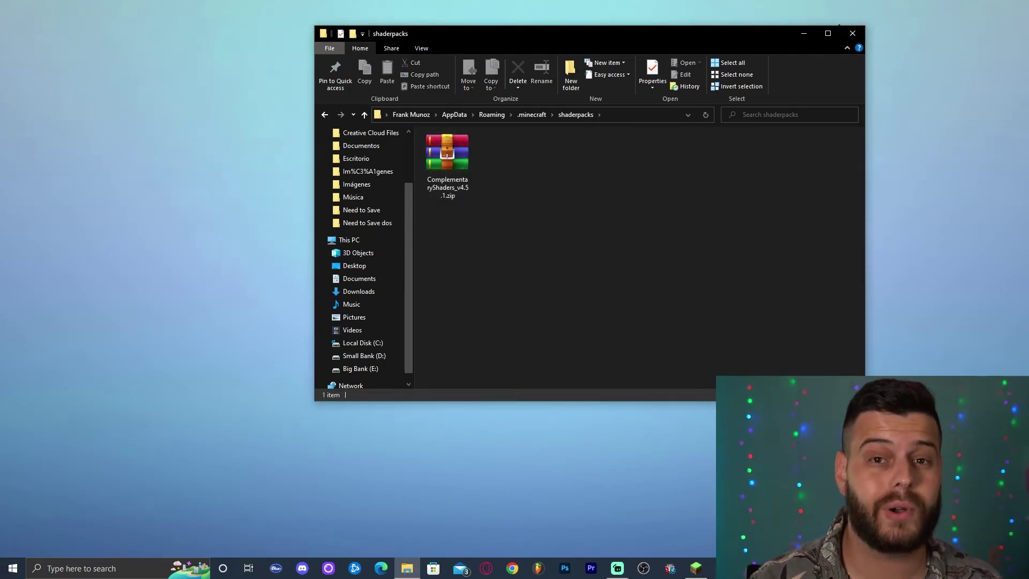
pyautogui.click(852, 33)
# Launch Iris & Sodium for 1.19.1 and check the Complementary pack is listed under Shader Packs
pyautogui.click(696, 569)
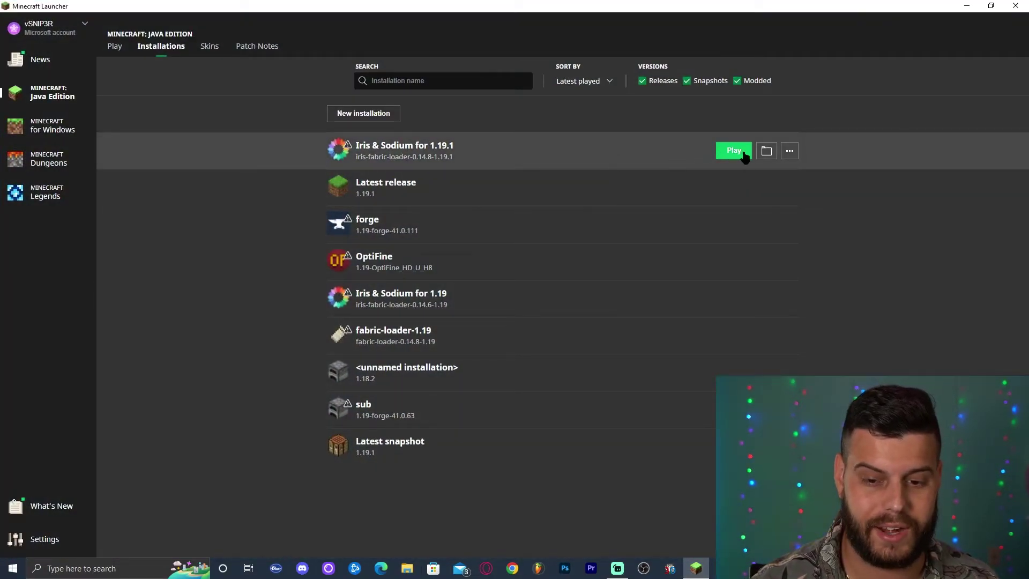
pyautogui.click(734, 150)
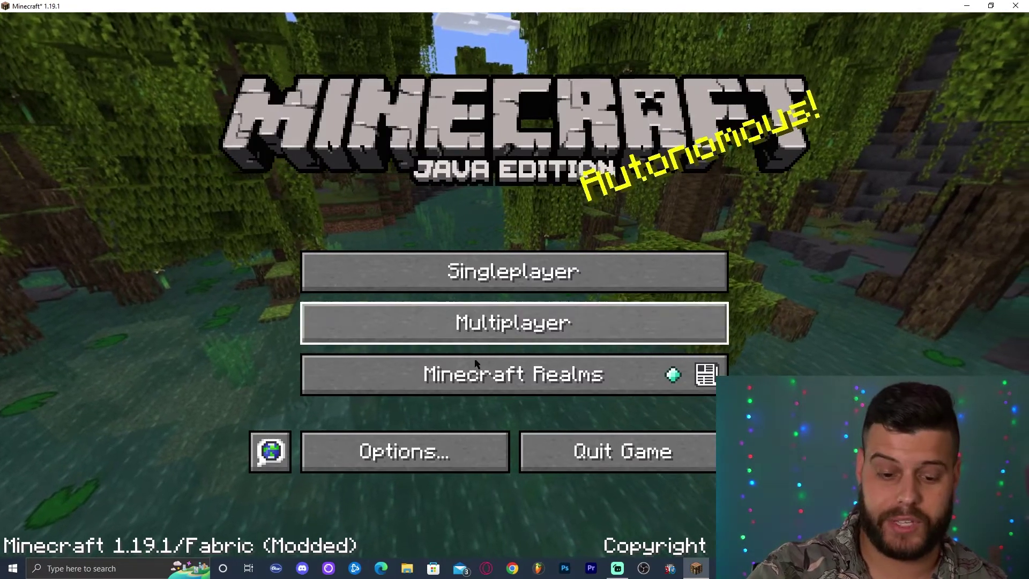
pyautogui.click(394, 453)
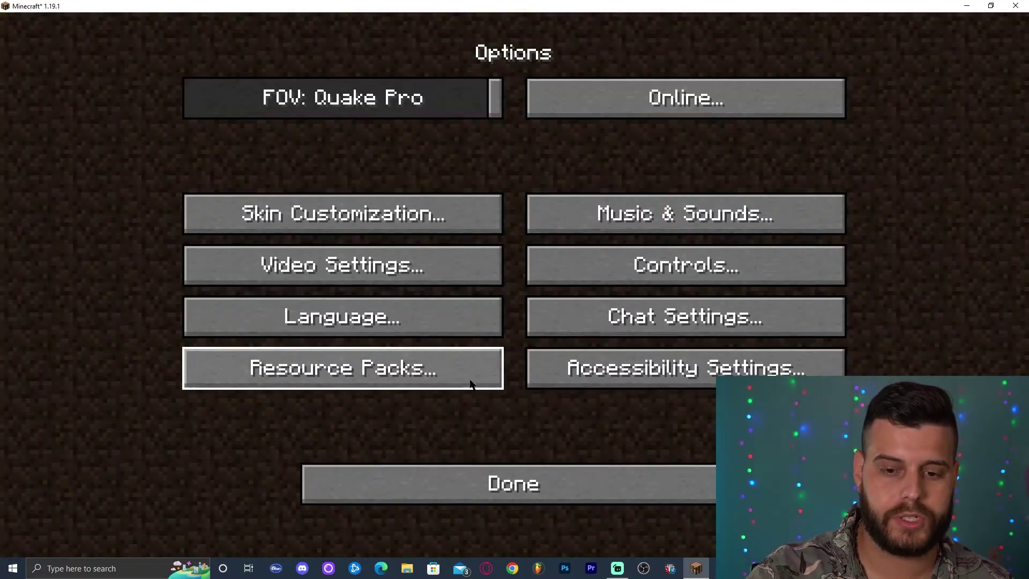
pyautogui.click(343, 280)
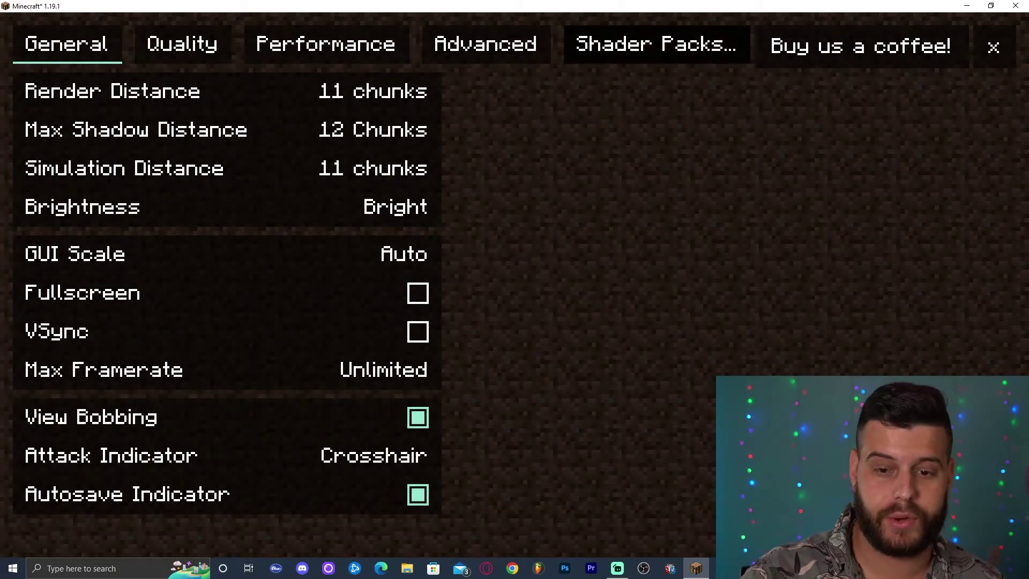
pyautogui.click(656, 51)
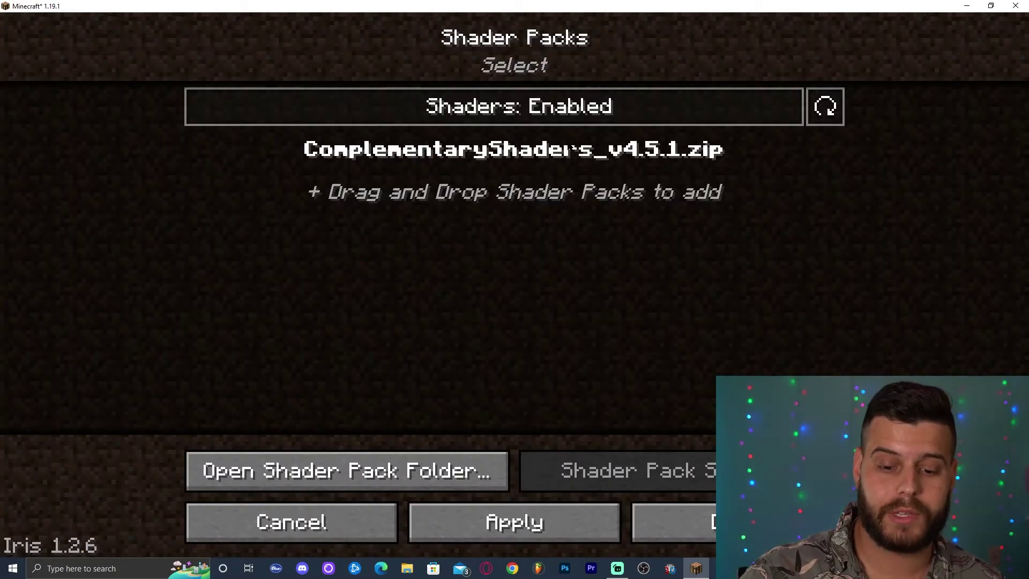
pyautogui.click(683, 513)
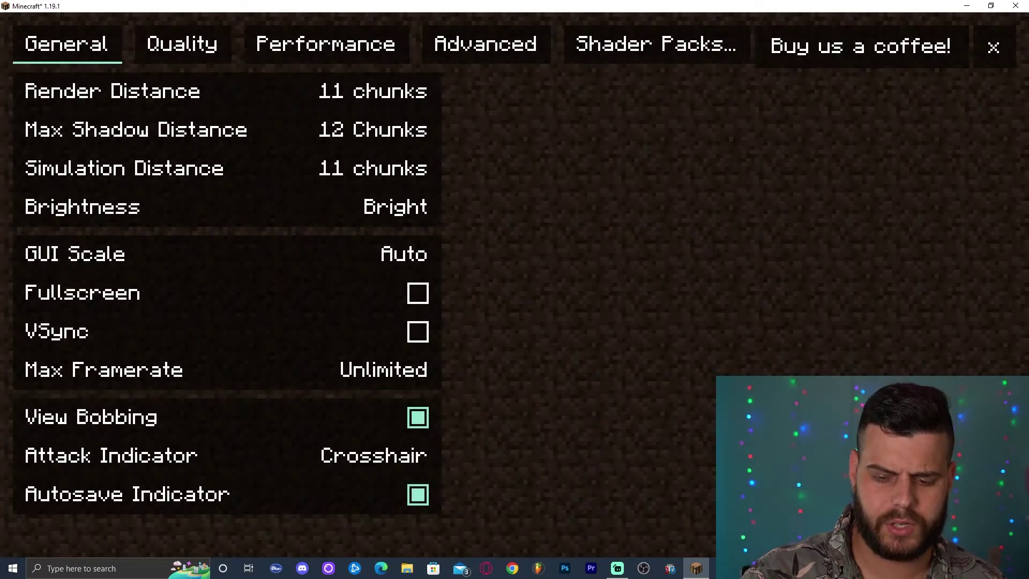
pyautogui.press('Escape')
pyautogui.press('Escape')
# Load the most recent 1.19.1 New World, look around, and pause at the Game Menu
pyautogui.click(515, 269)
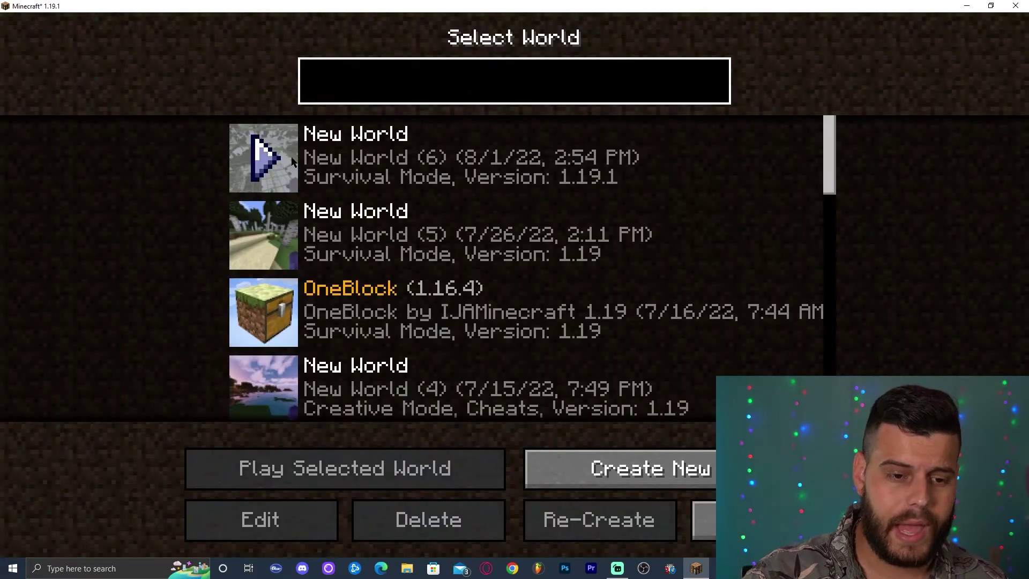
pyautogui.click(292, 160)
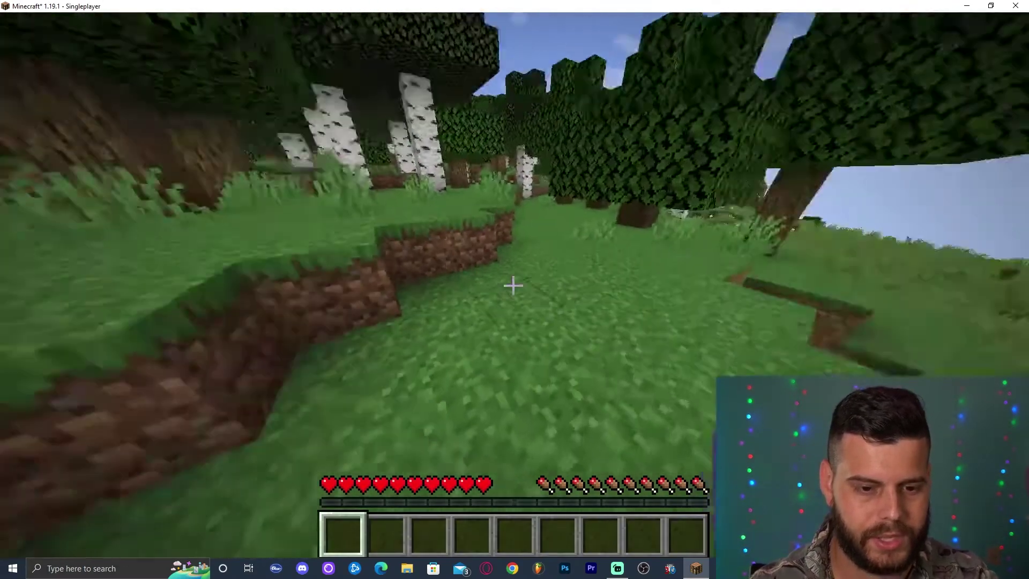
pyautogui.press('Escape')
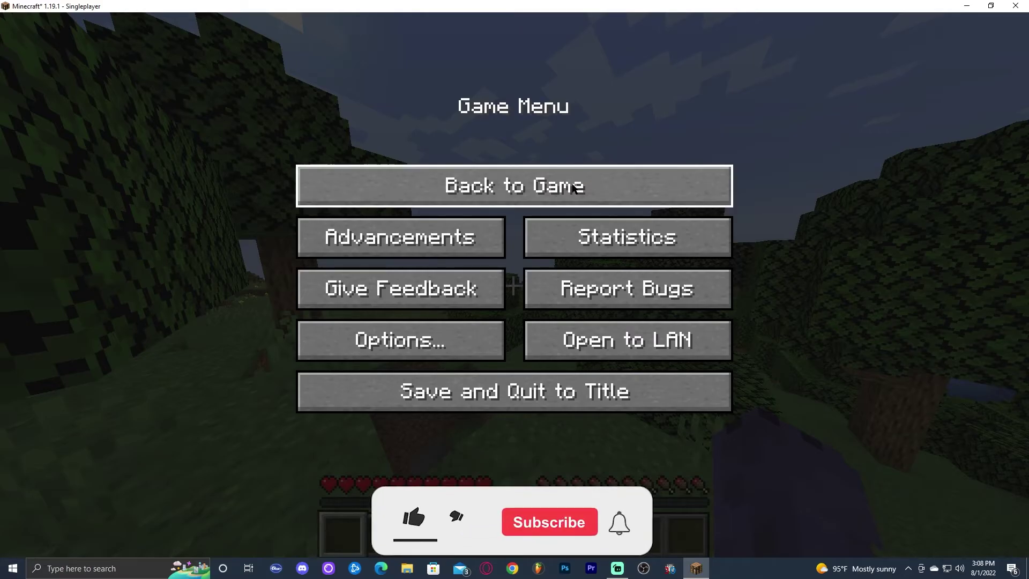
pyautogui.click(548, 193)
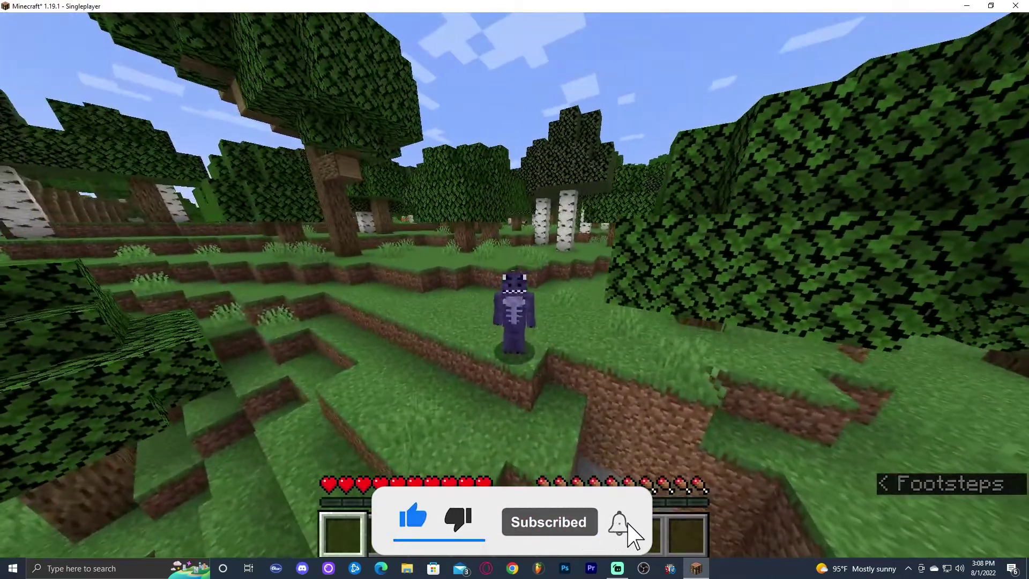
pyautogui.press('Escape')
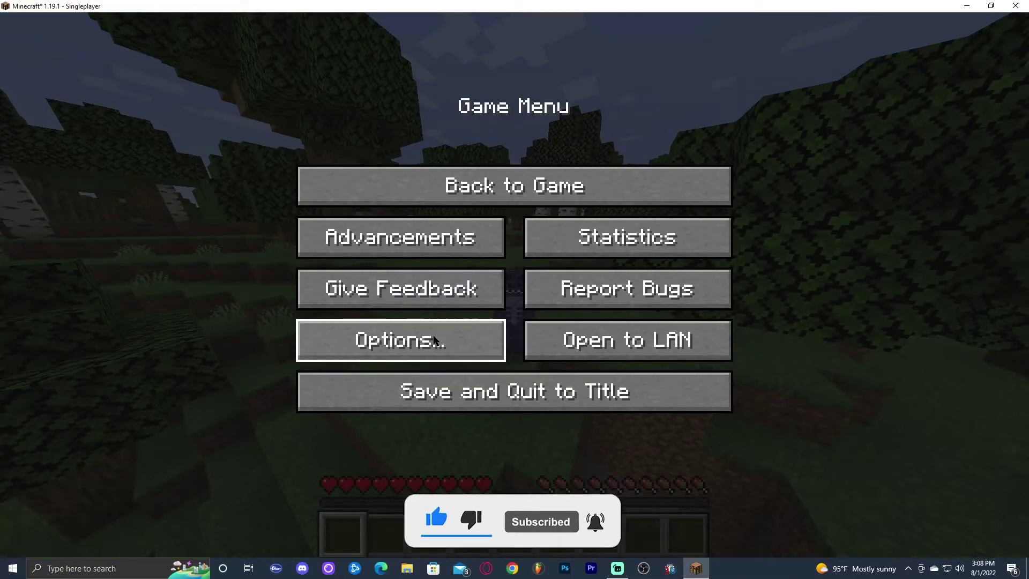
# Select ComplementaryShaders_v4.5.1.zip in Video Settings > Shader Packs and apply it
pyautogui.click(474, 342)
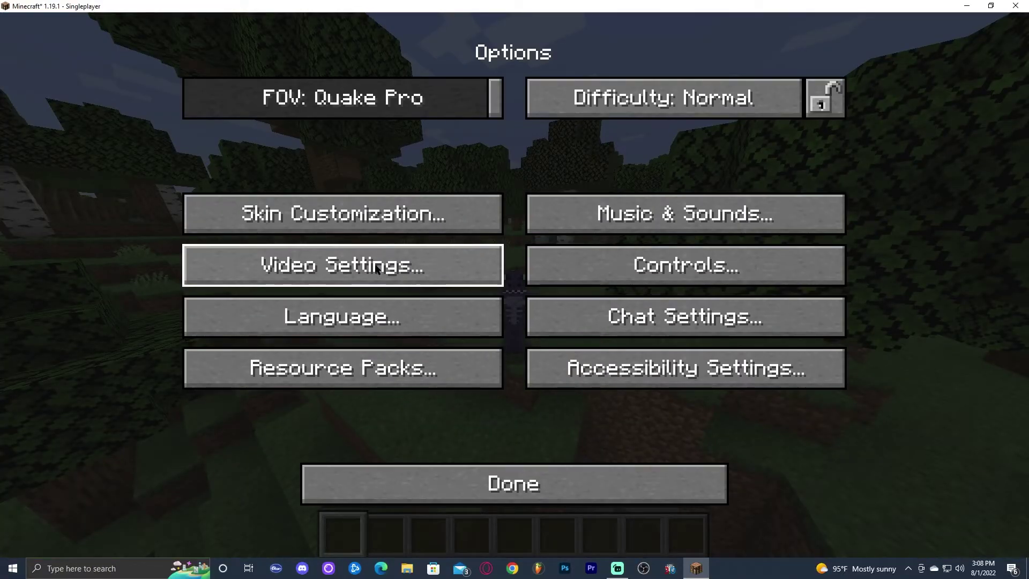
pyautogui.click(376, 268)
pyautogui.click(740, 46)
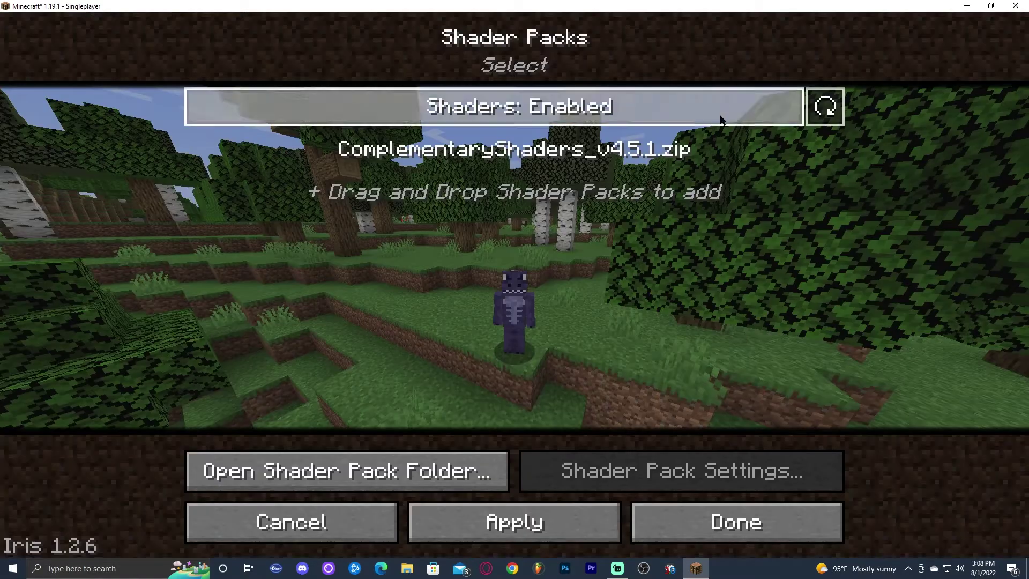
pyautogui.click(588, 153)
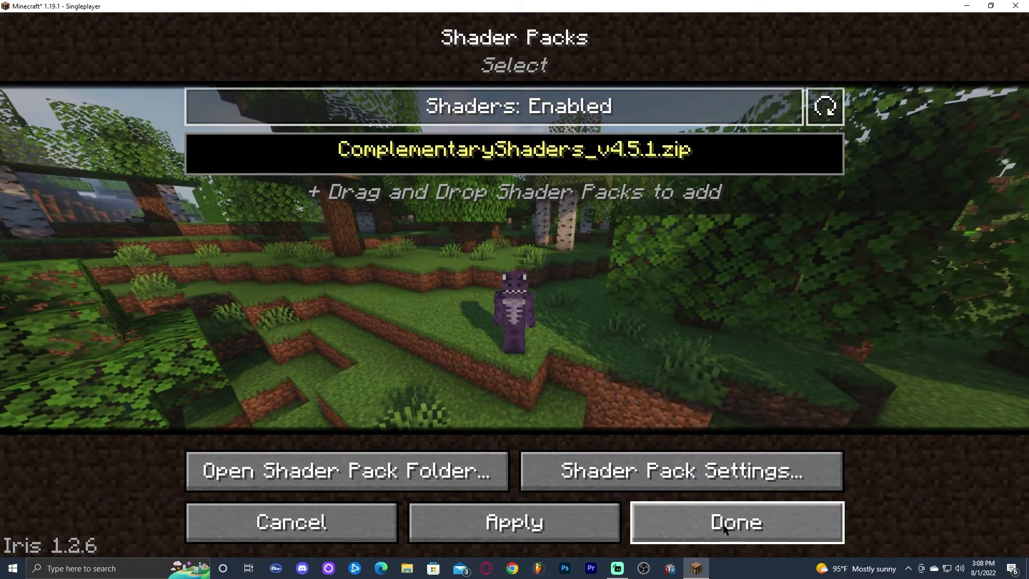
pyautogui.click(717, 515)
pyautogui.press('Escape')
pyautogui.press('Escape')
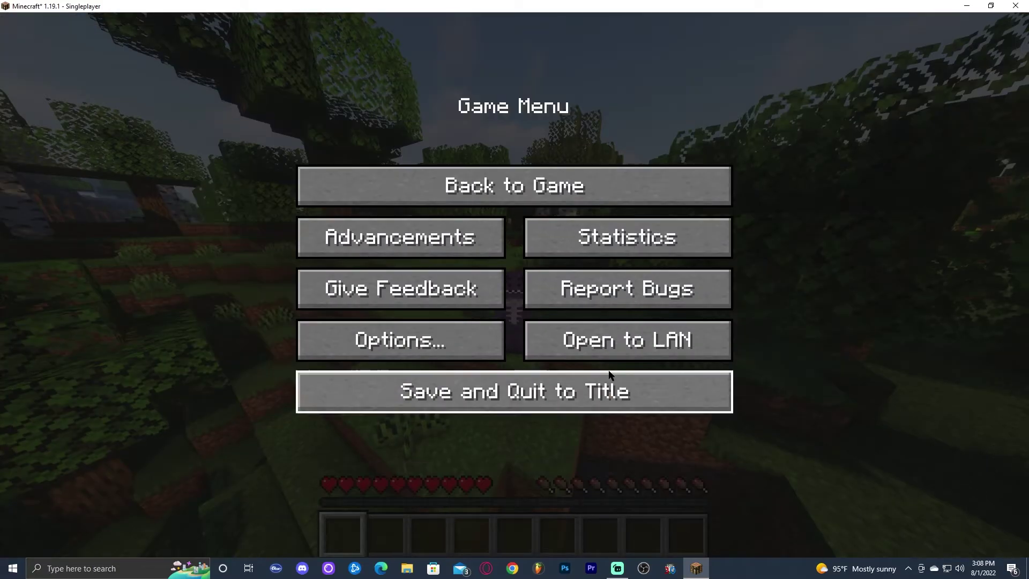
# Resume play in first person and walk through the shaded forest, plains and ravine
pyautogui.click(514, 184)
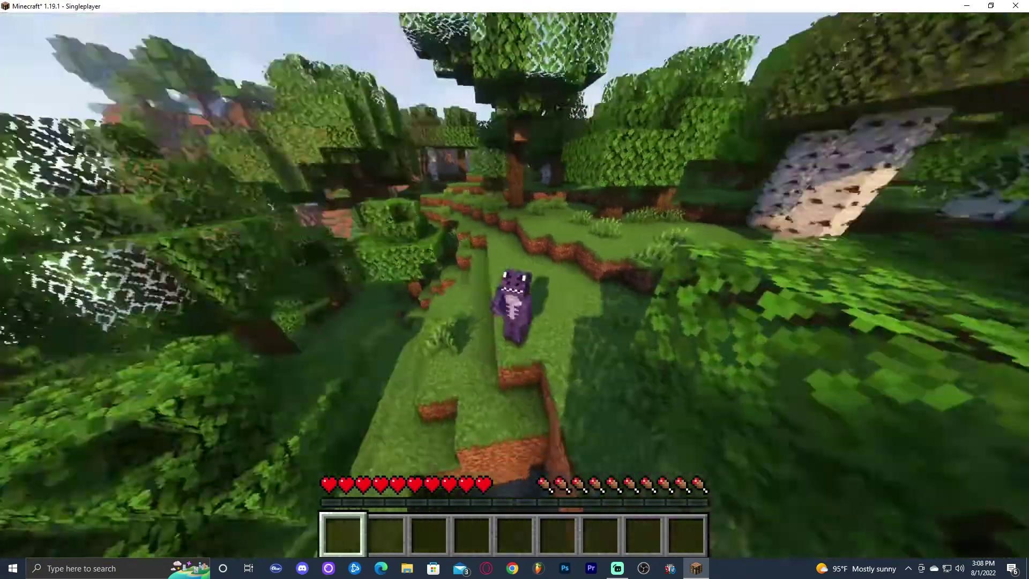
pyautogui.press('F5')
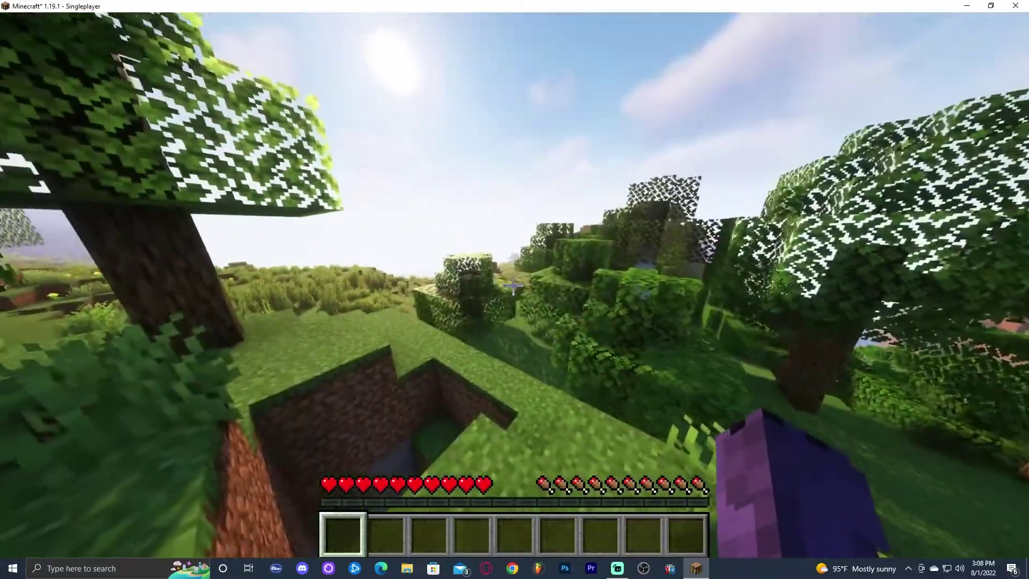
pyautogui.press('w')
pyautogui.press('w')
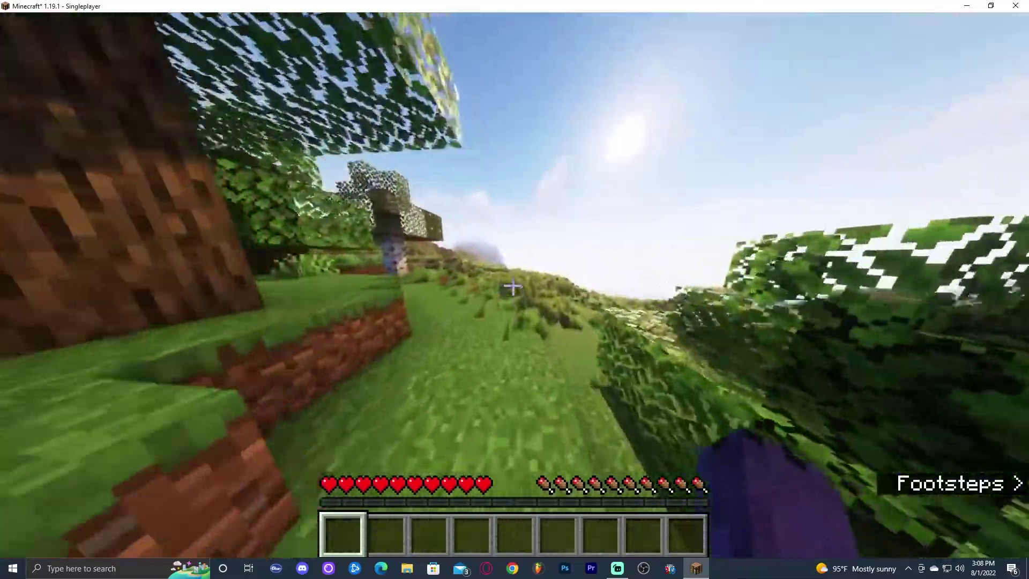
pyautogui.press('w')
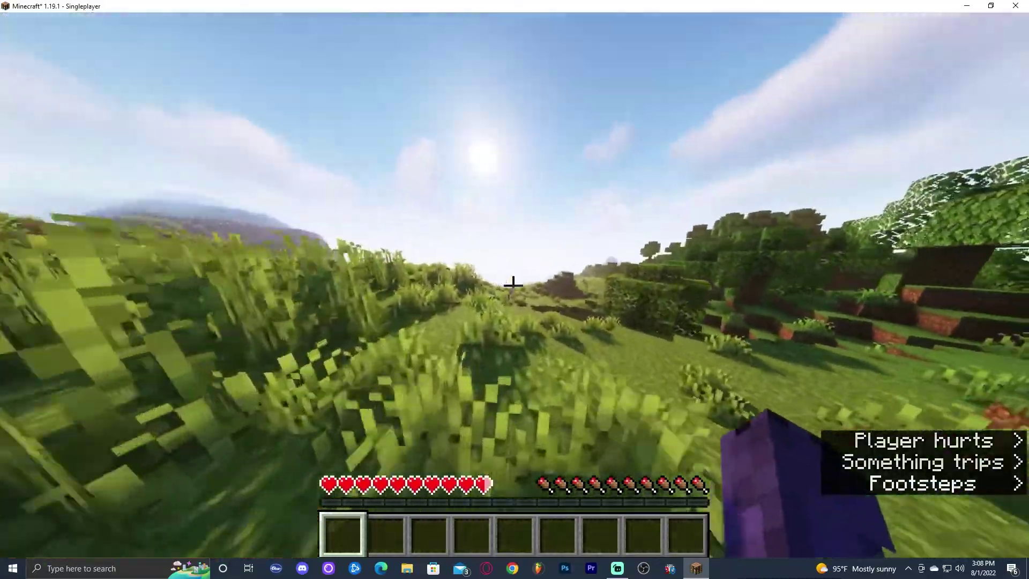
pyautogui.press('w')
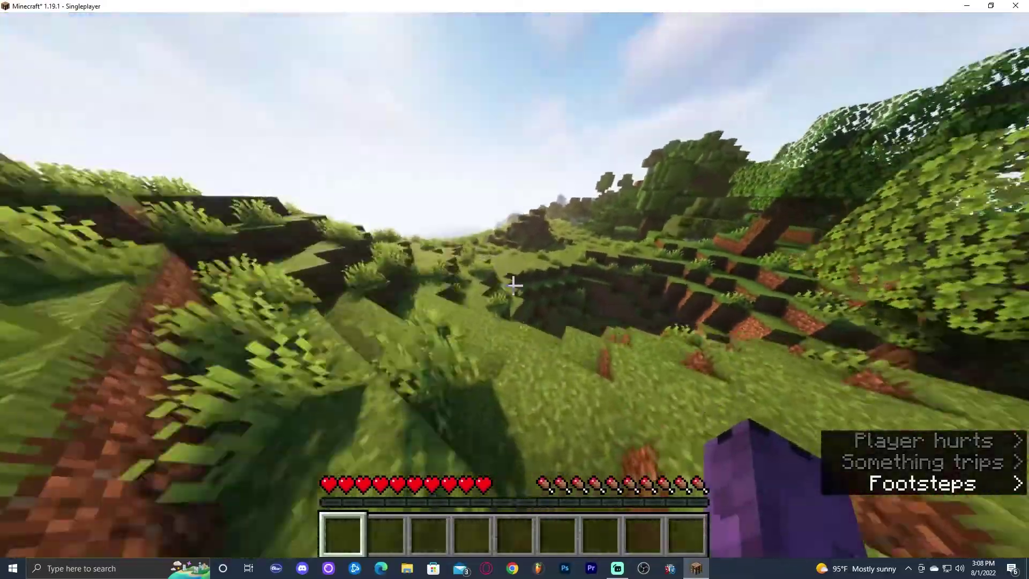
pyautogui.press('w')
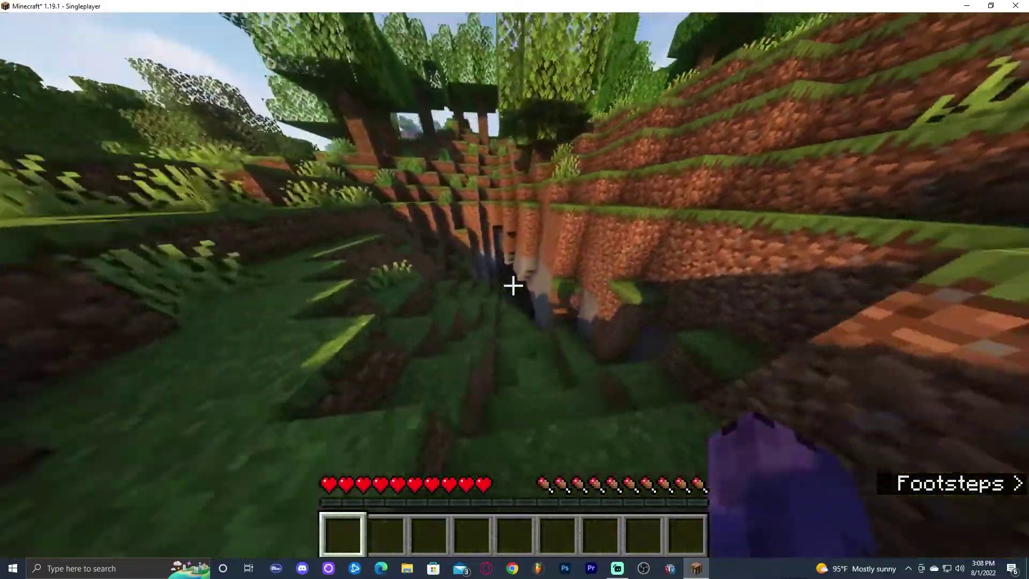
pyautogui.press('w')
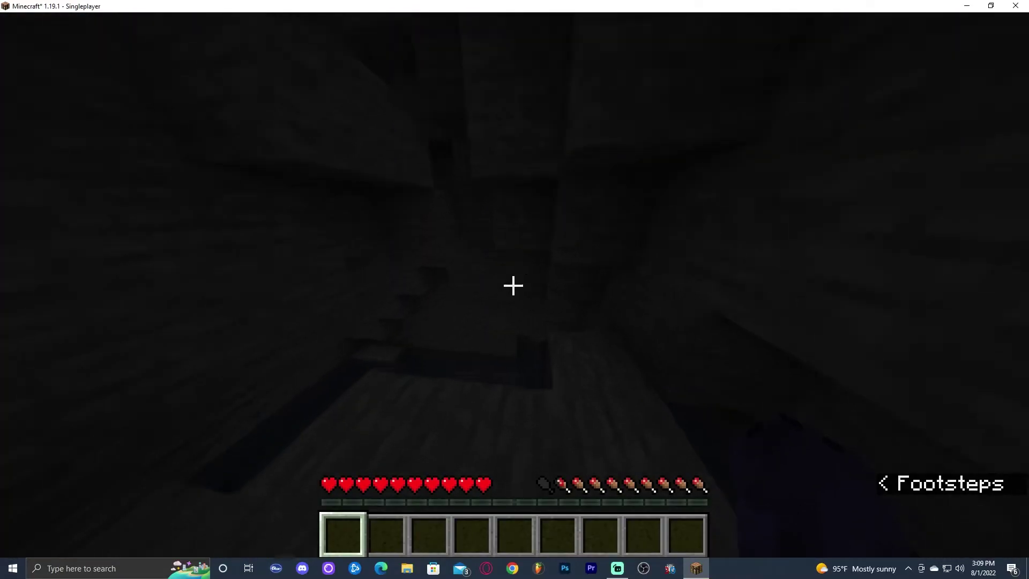
# Activate the Xray_Ultimate_1.19_v4.2.3.zip resource pack and move around the x-ray world
pyautogui.press('Escape')
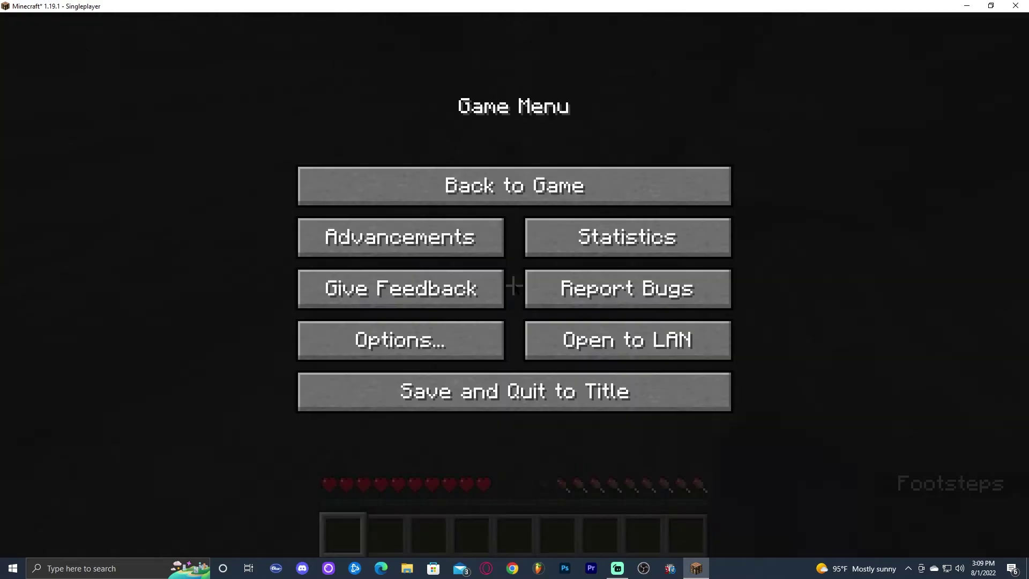
pyautogui.click(411, 326)
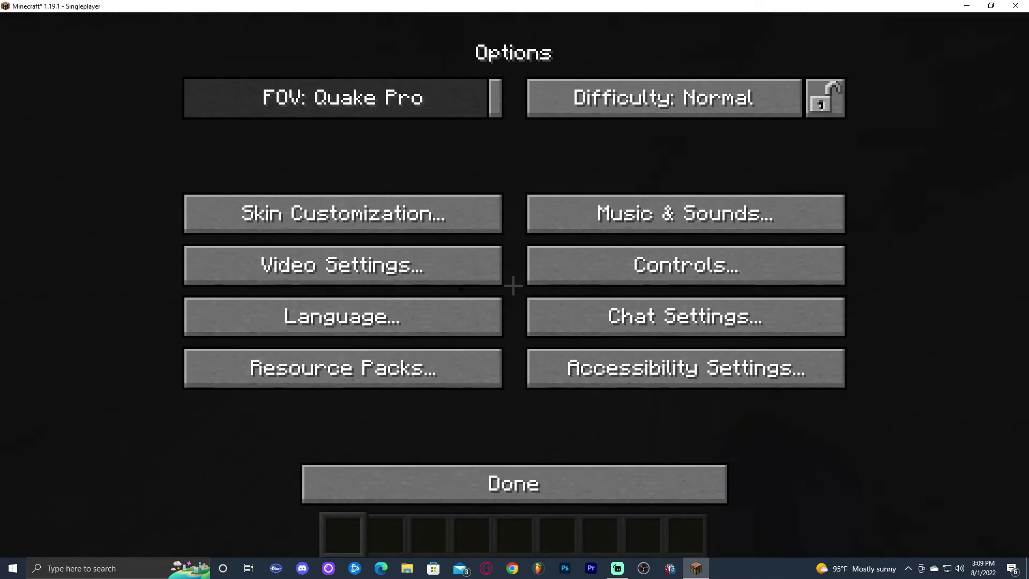
pyautogui.click(343, 369)
pyautogui.click(117, 150)
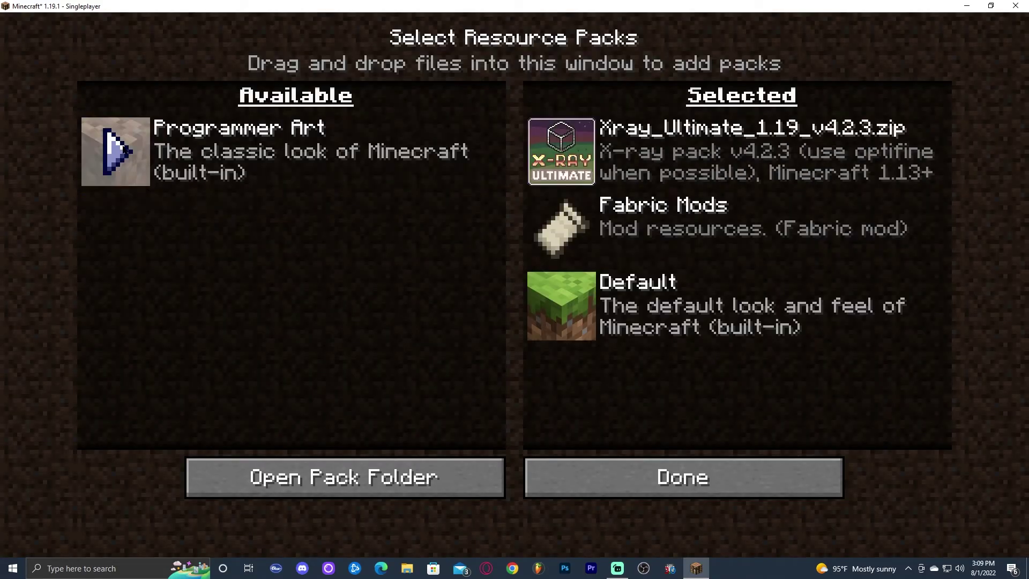
pyautogui.click(680, 487)
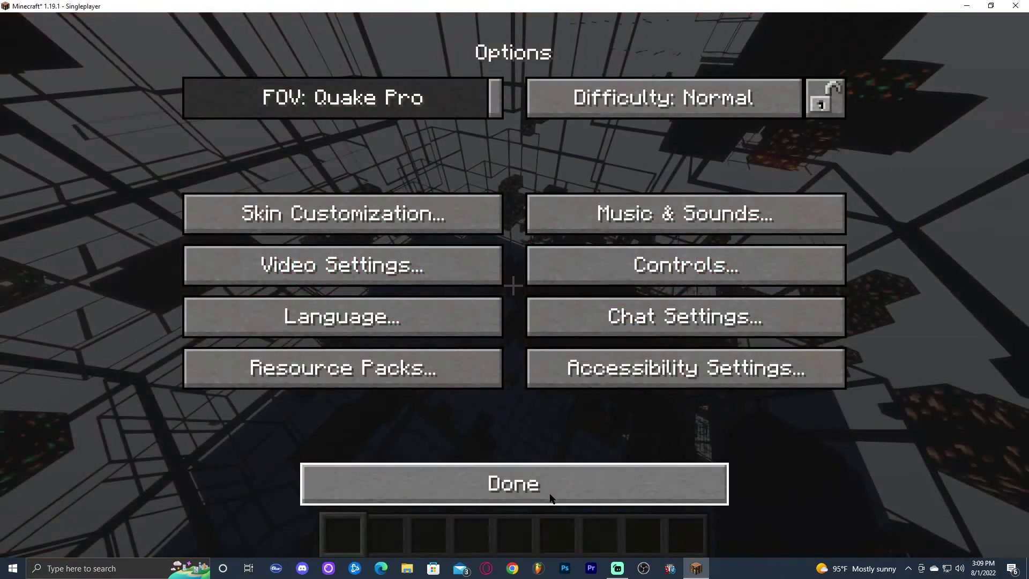
pyautogui.click(551, 498)
pyautogui.click(570, 197)
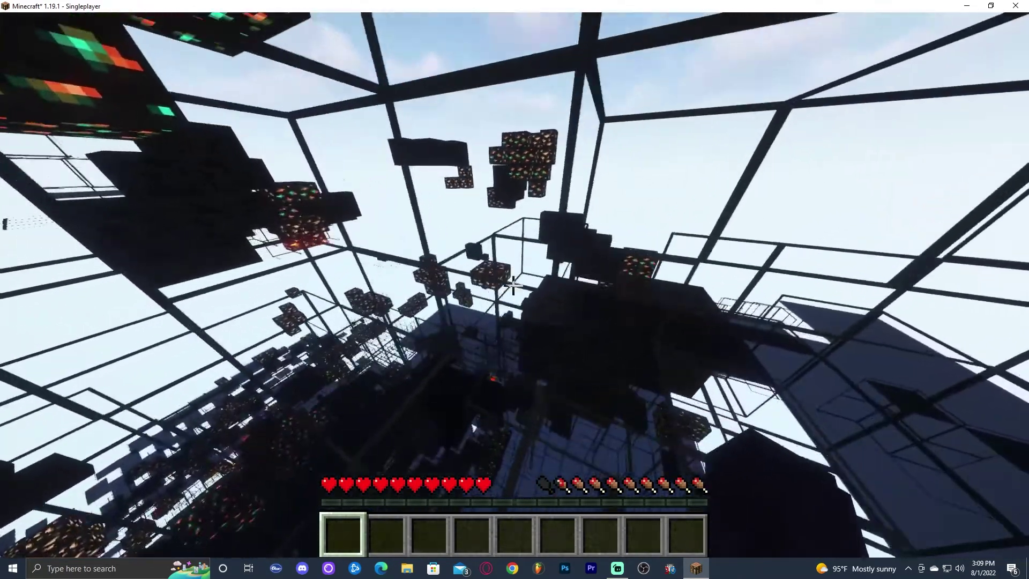
pyautogui.press('w')
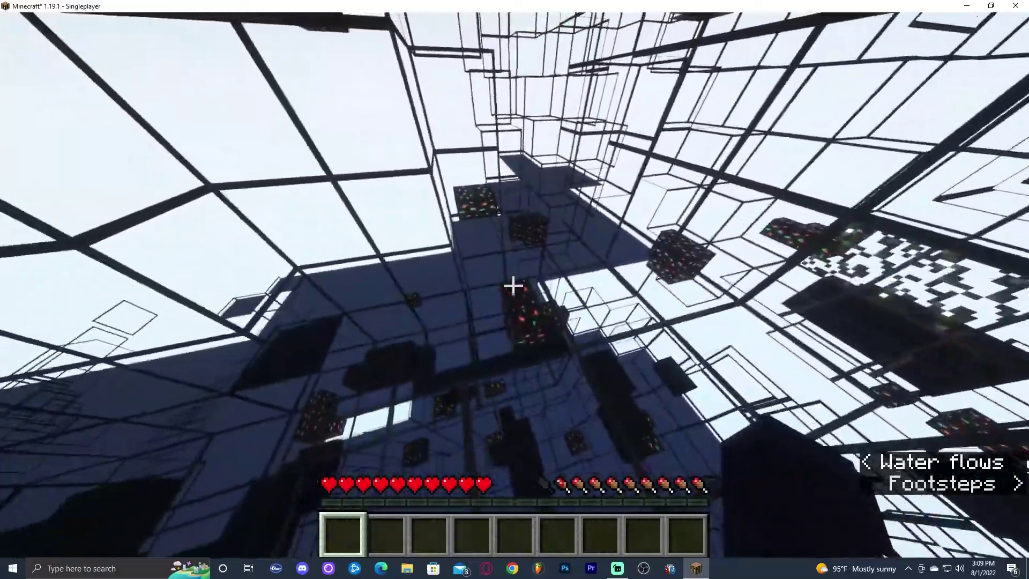